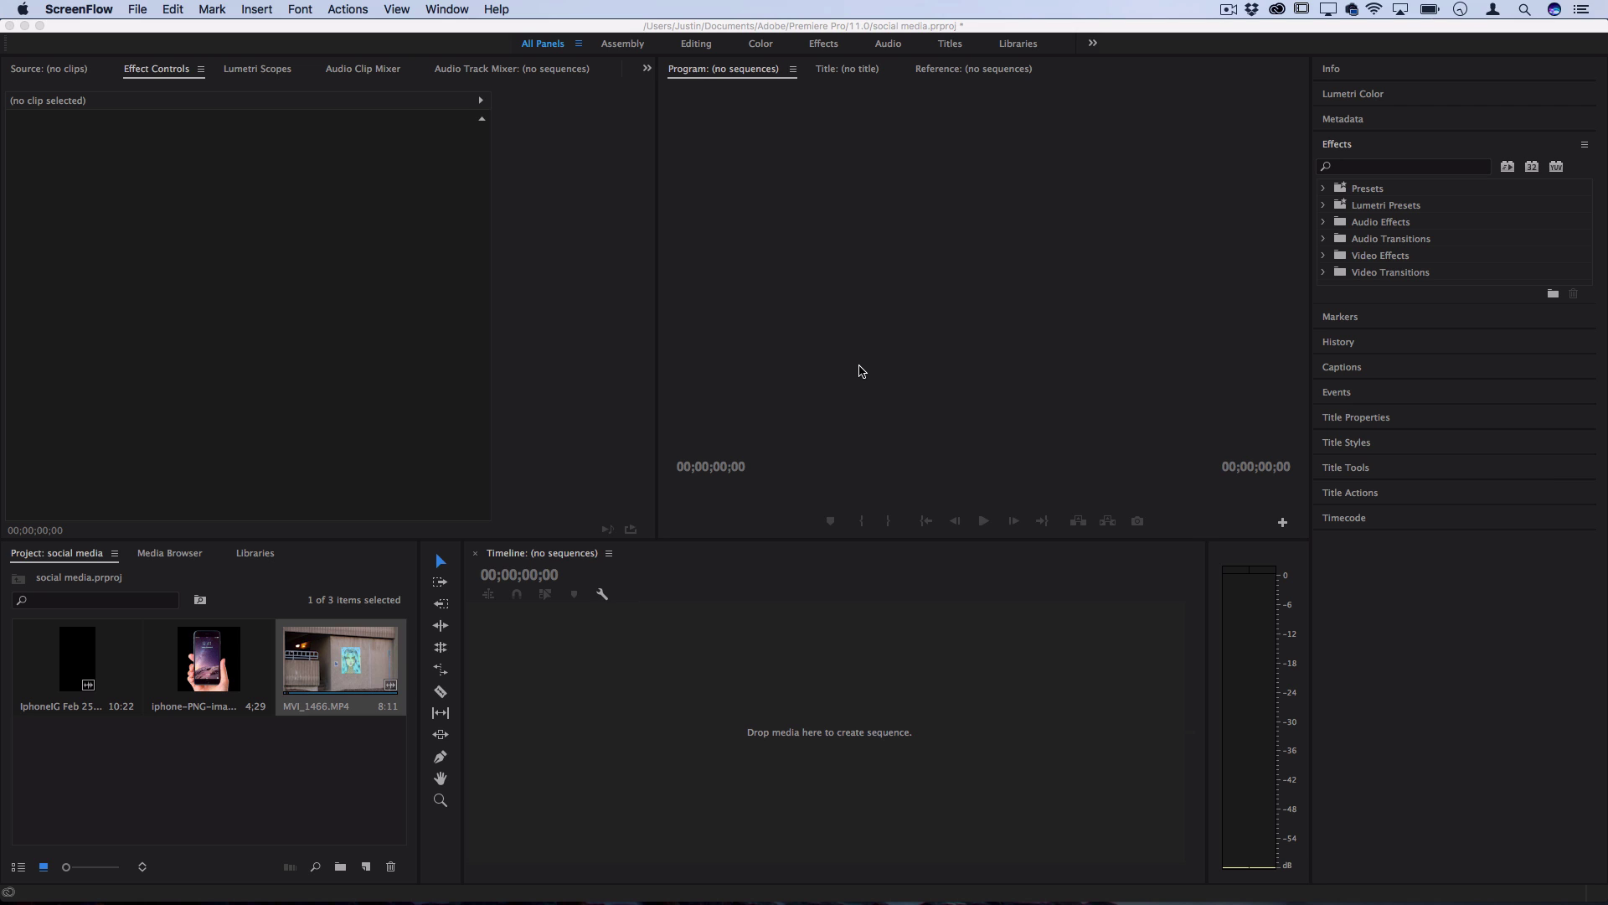
Step: Create an MVI_1466 sequence from the MVI_1466.MP4 street clip and play its opening seconds
left_click(339, 656)
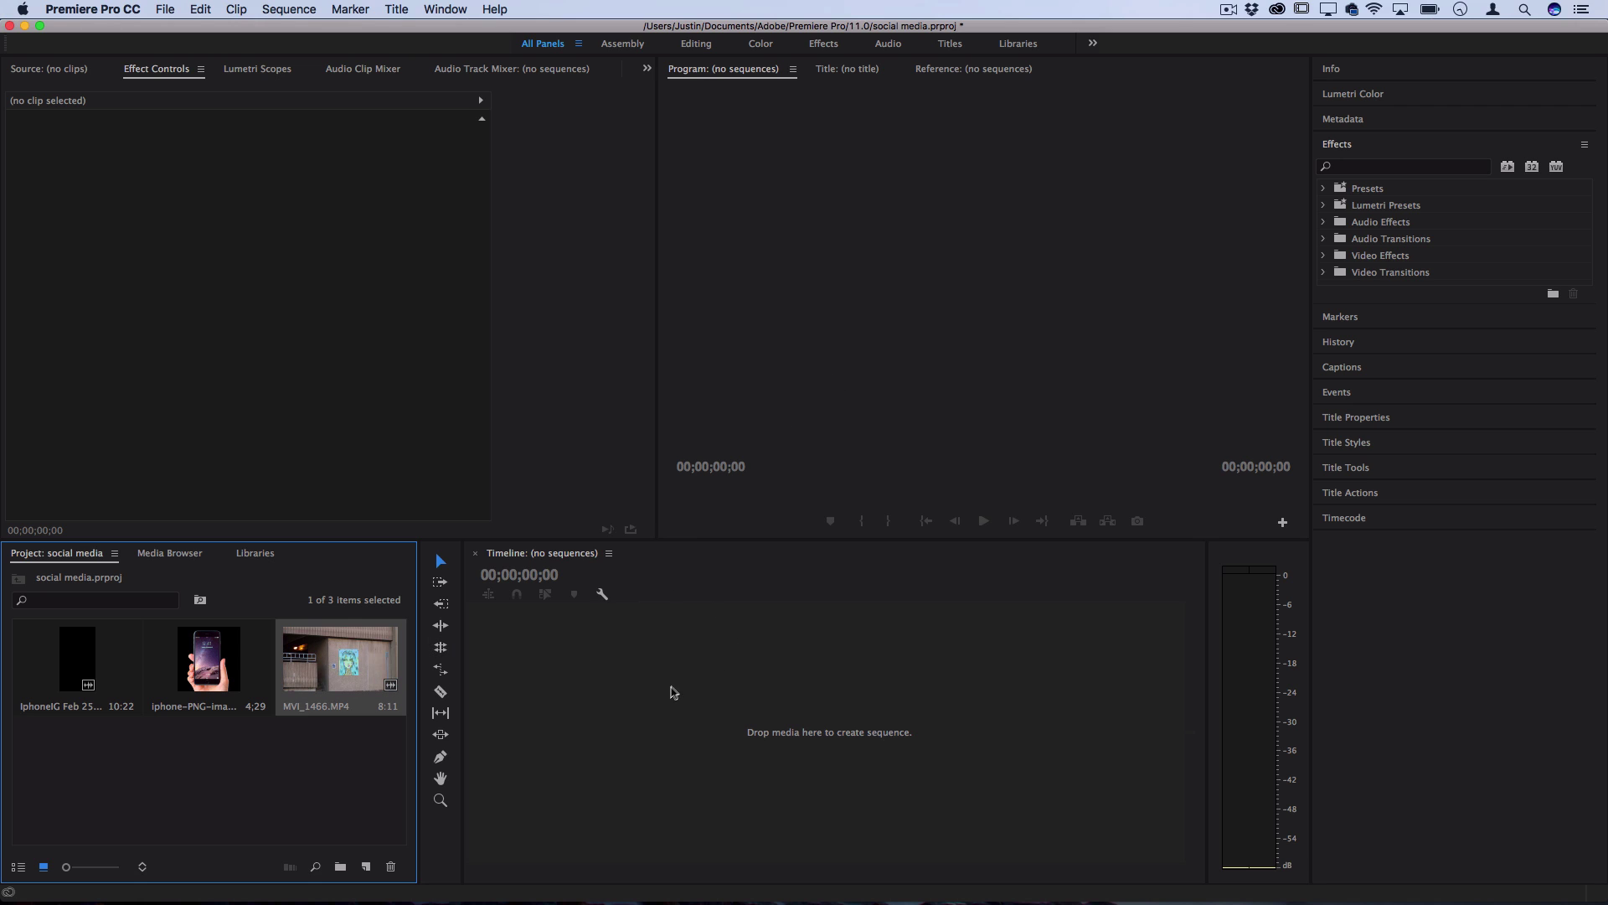
left_click_drag(385, 669, 620, 702)
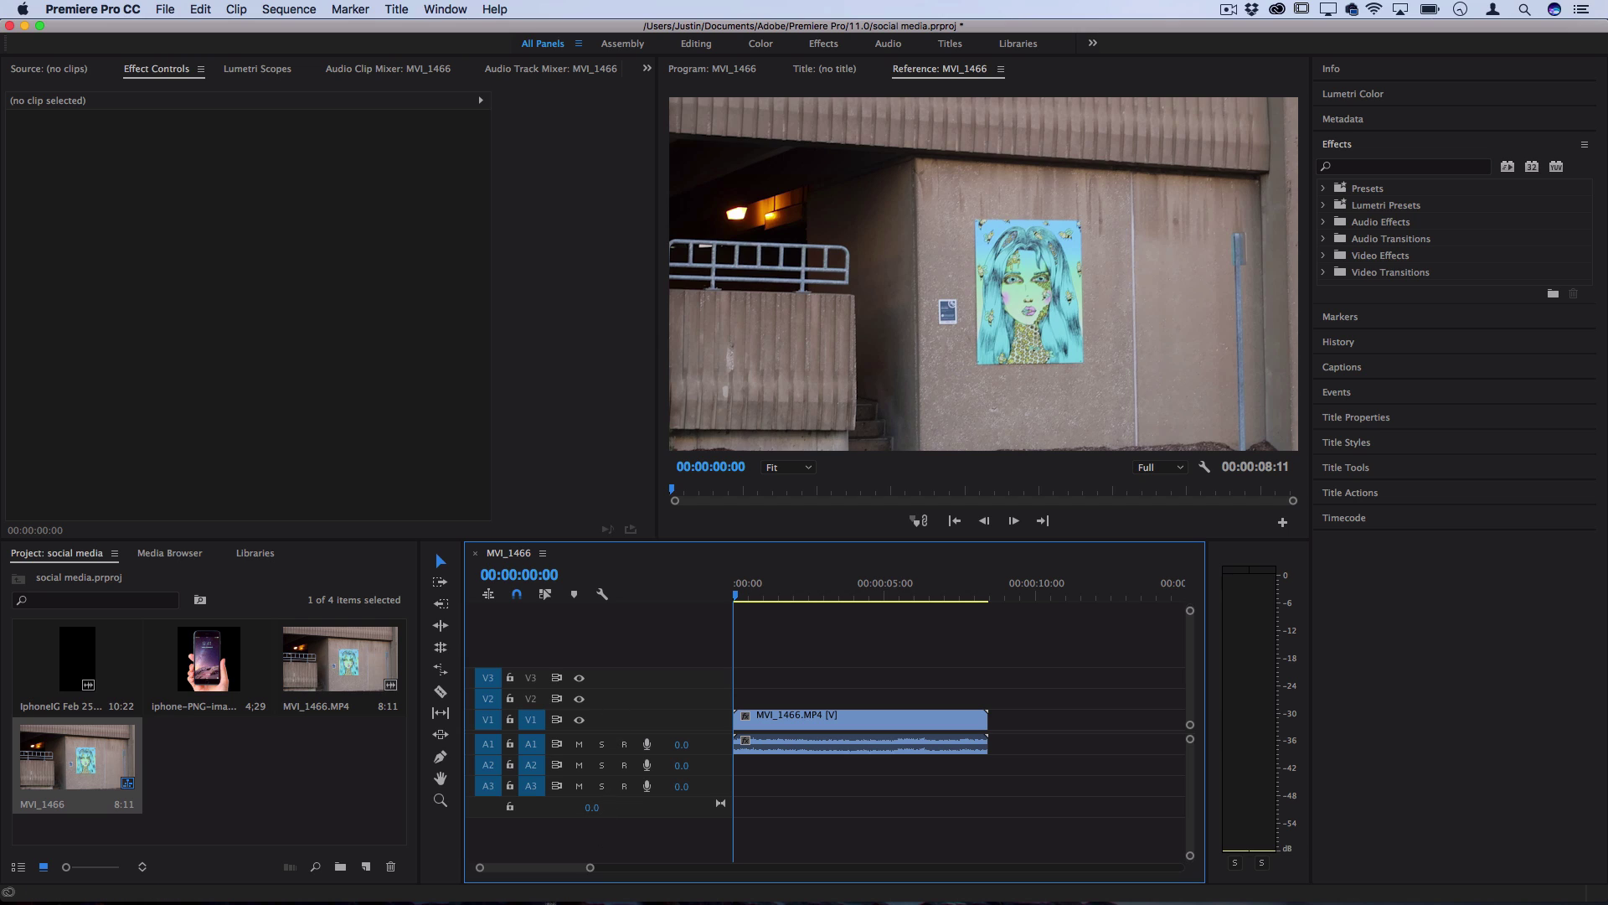
mouse_move(561, 896)
key("space")
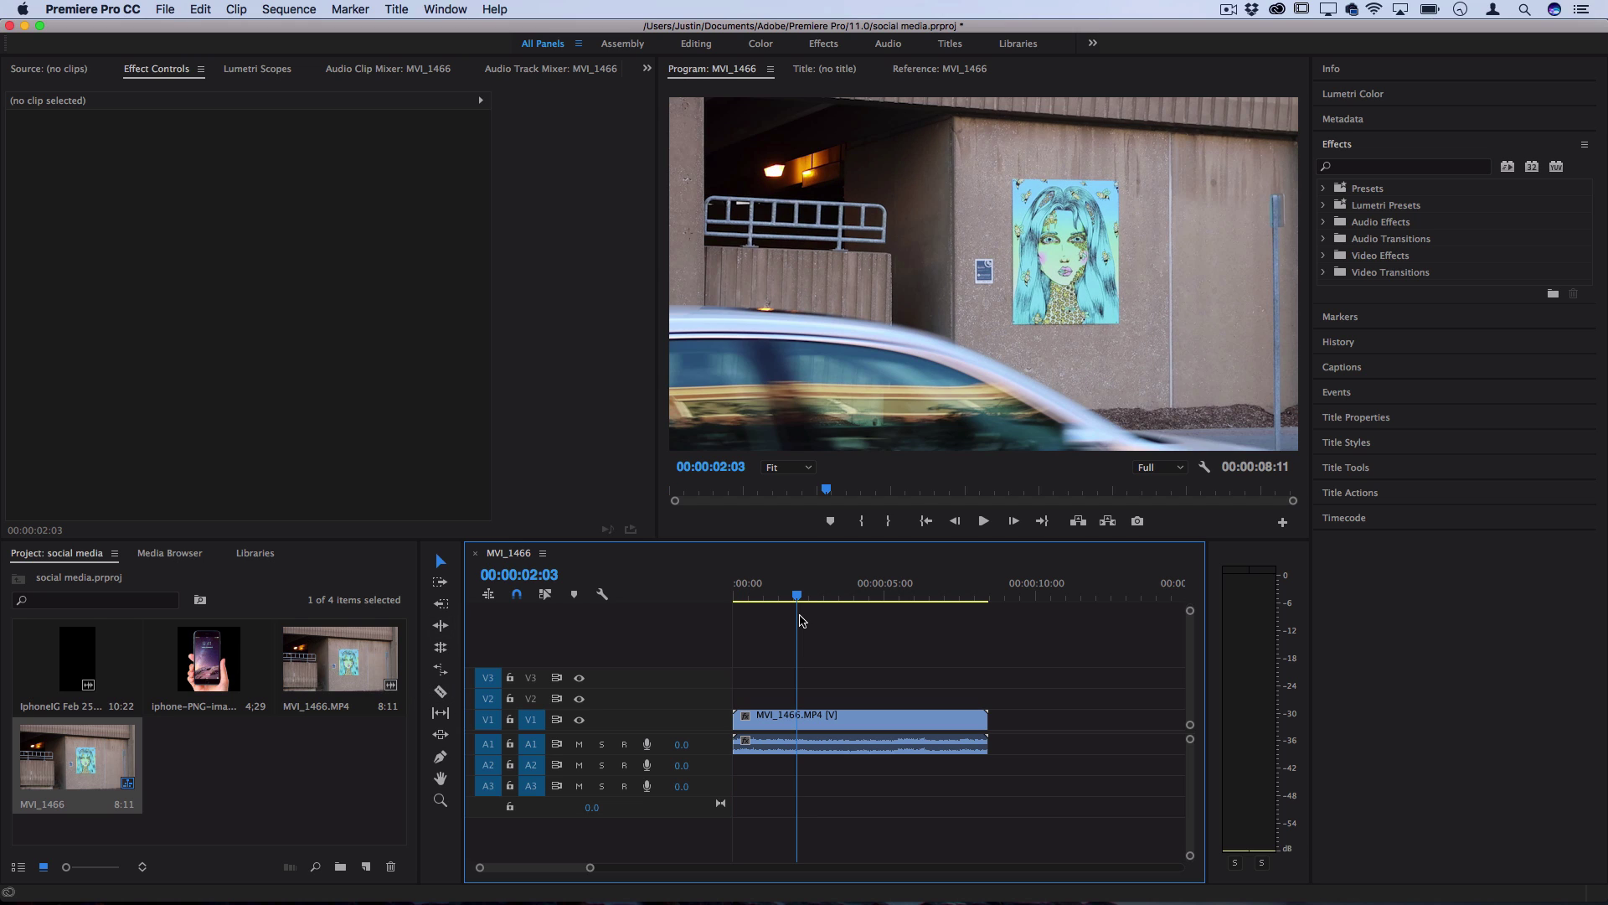
Step: Preview the iphone-PNG-image.png hand-and-phone image in the Source monitor
left_click(225, 668)
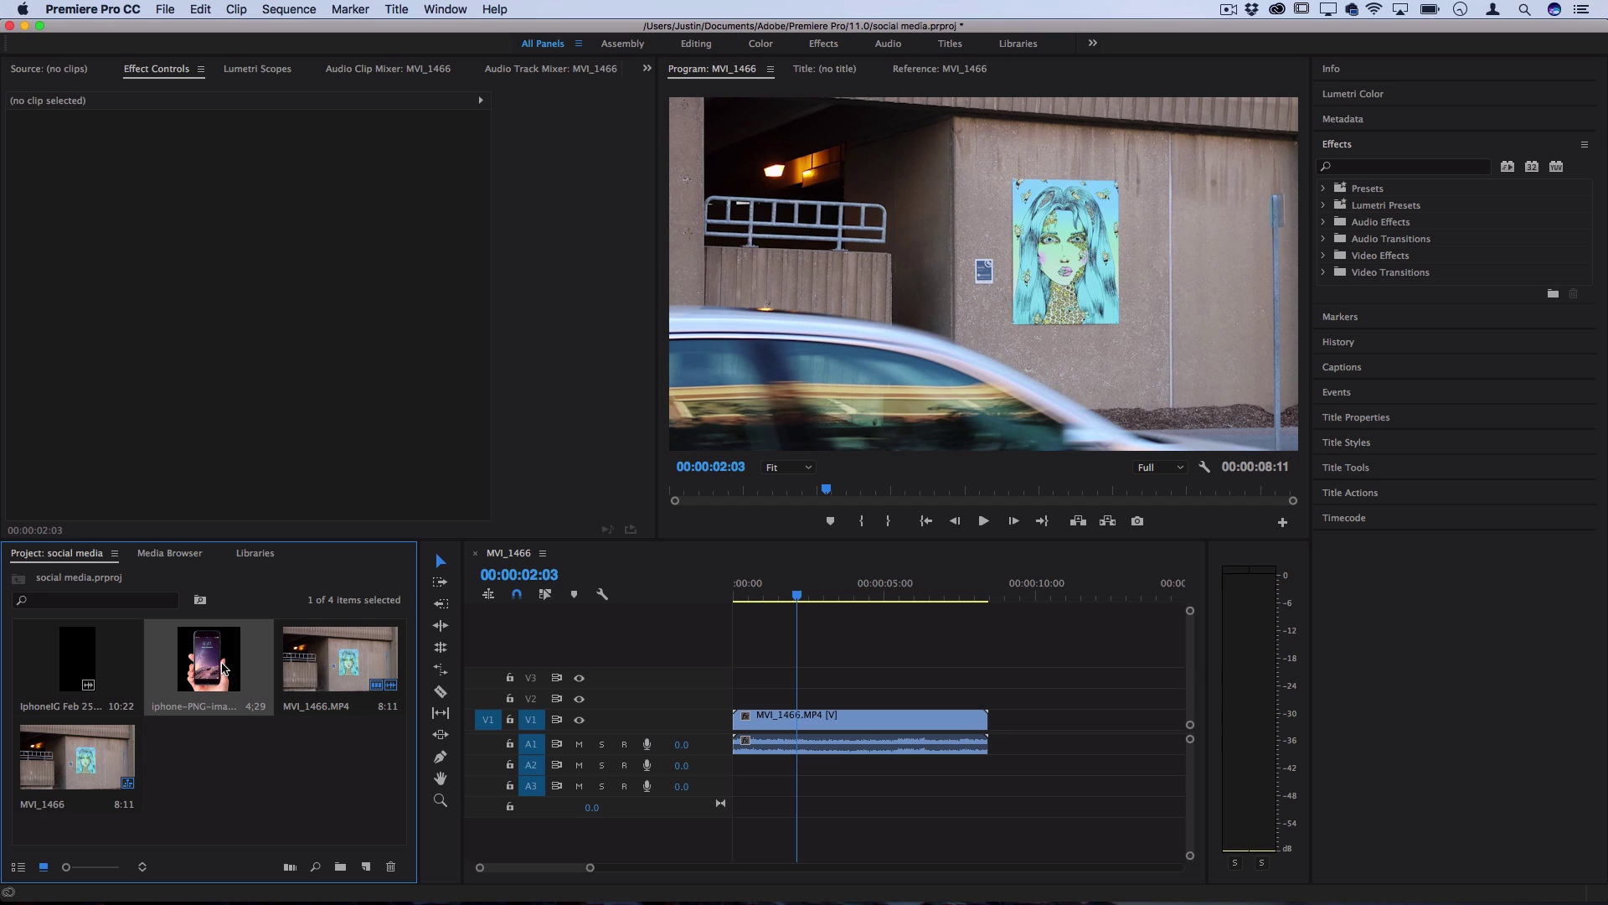
double_click(222, 661)
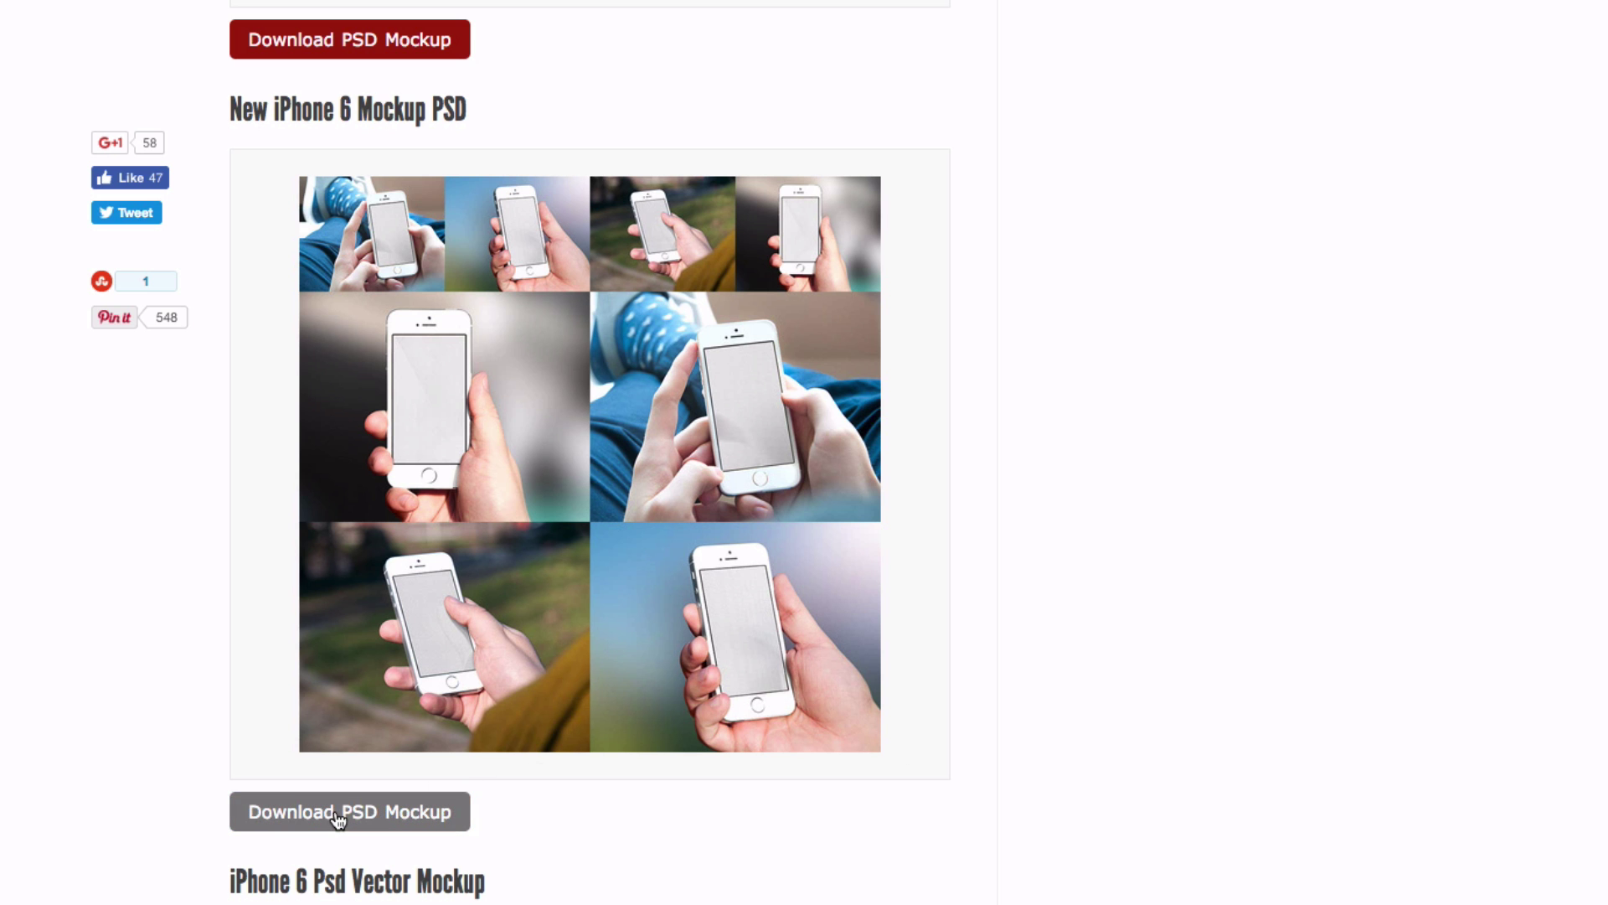
Step: Scroll down the mockup site to the New iPhone 6 Mockup PSD download
scroll(421, 411, "down", 10)
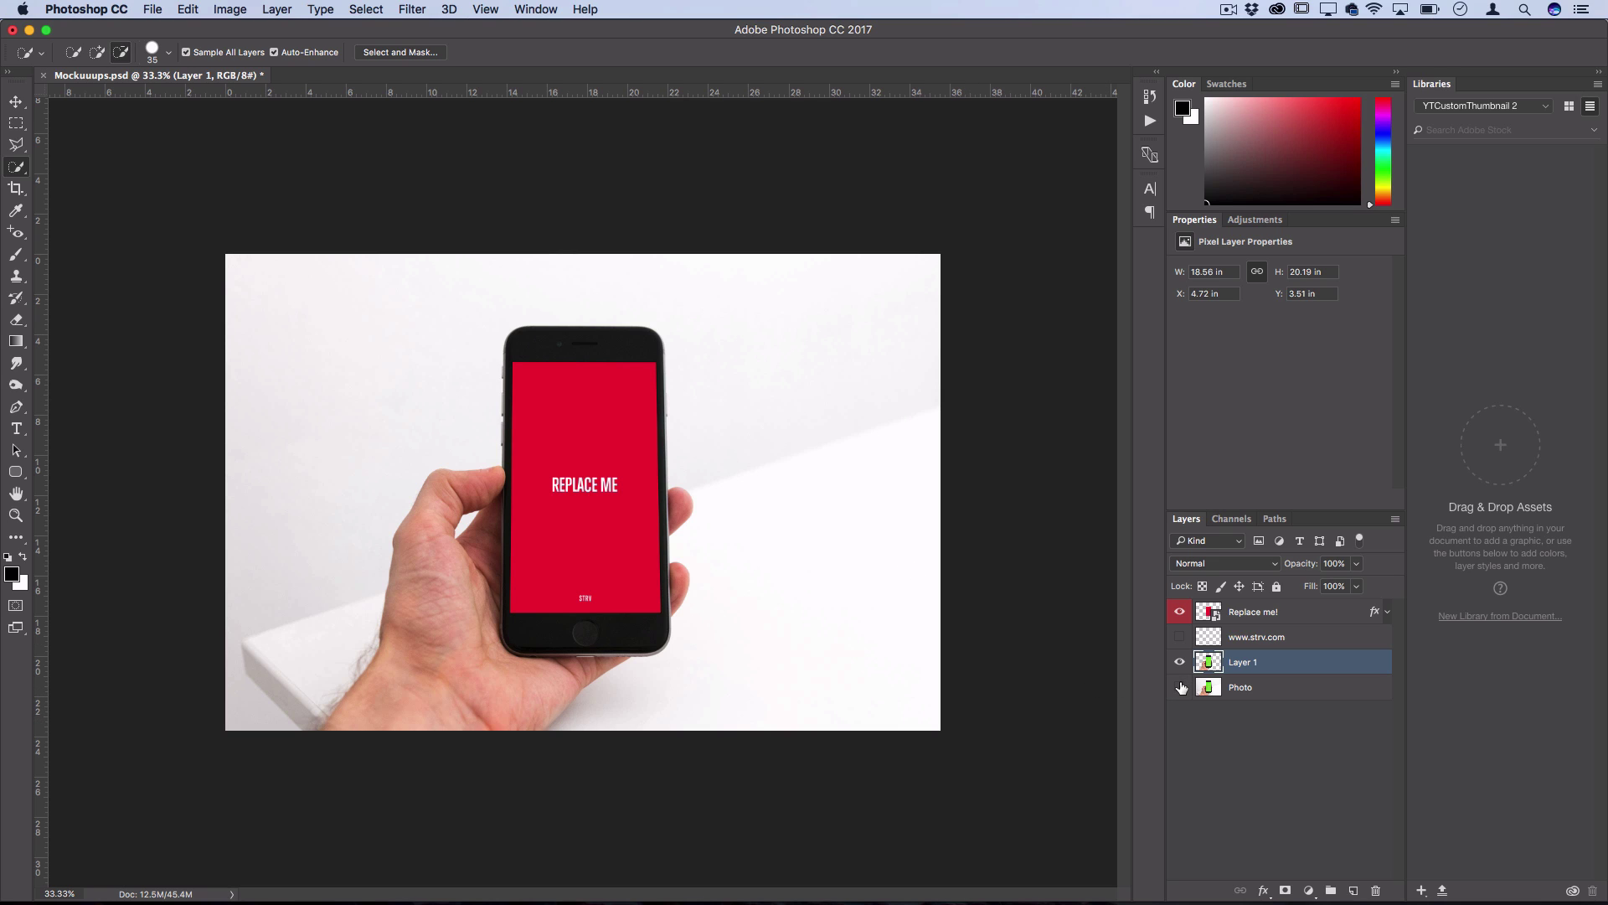
Step: Hide the Replace me! layer to reveal the green screen and select the Photo layer
left_click(1181, 687)
left_click(1179, 612)
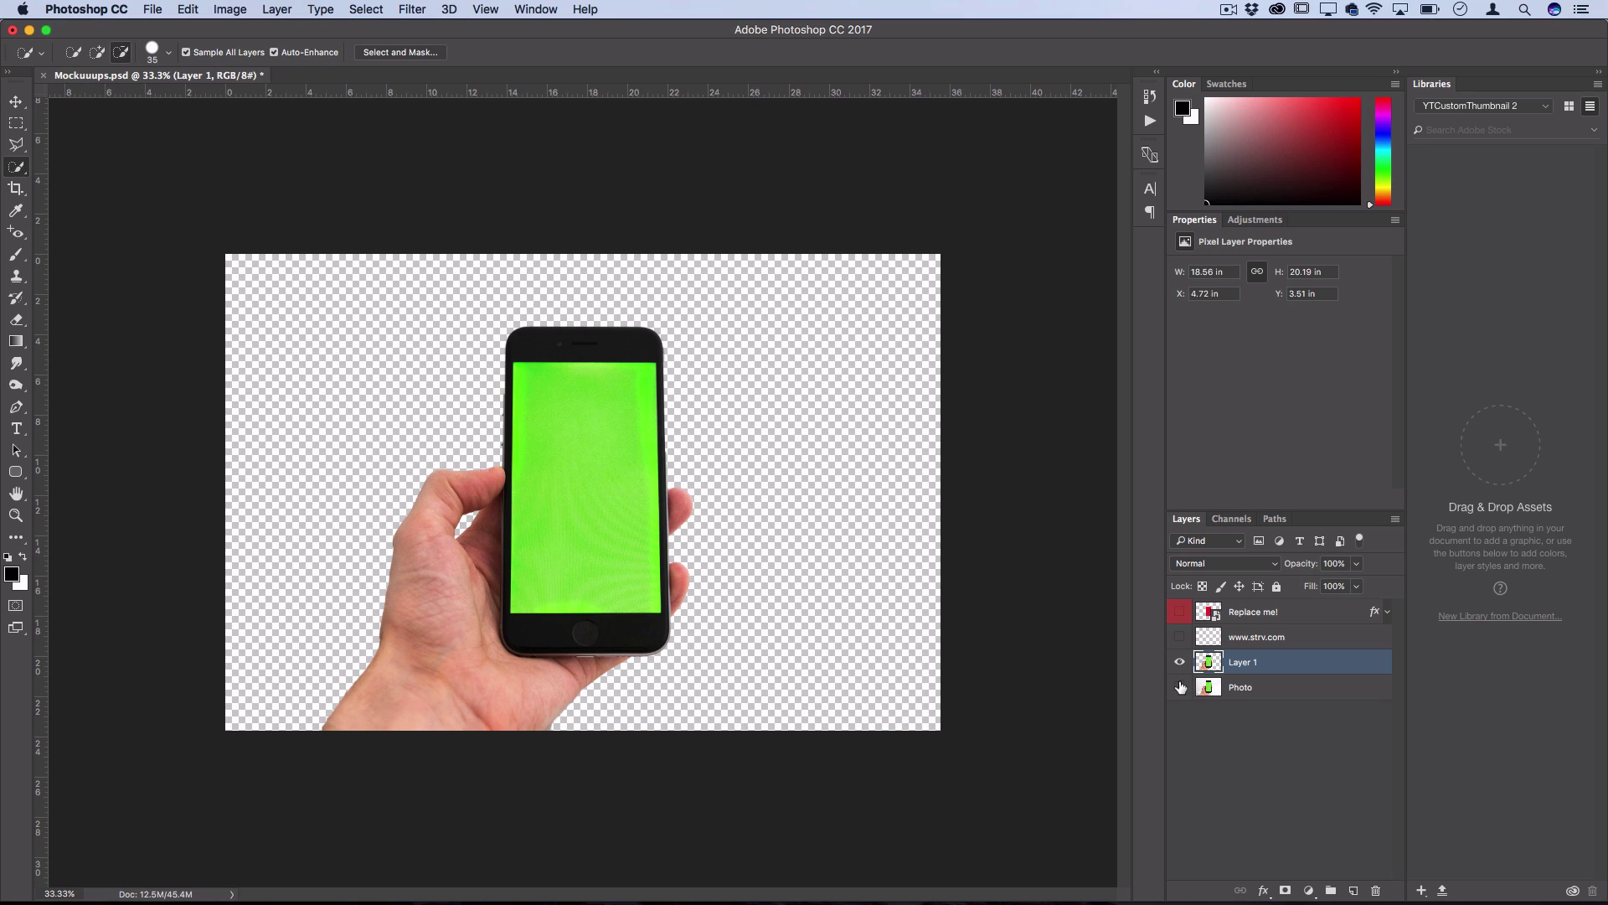
left_click(1181, 687)
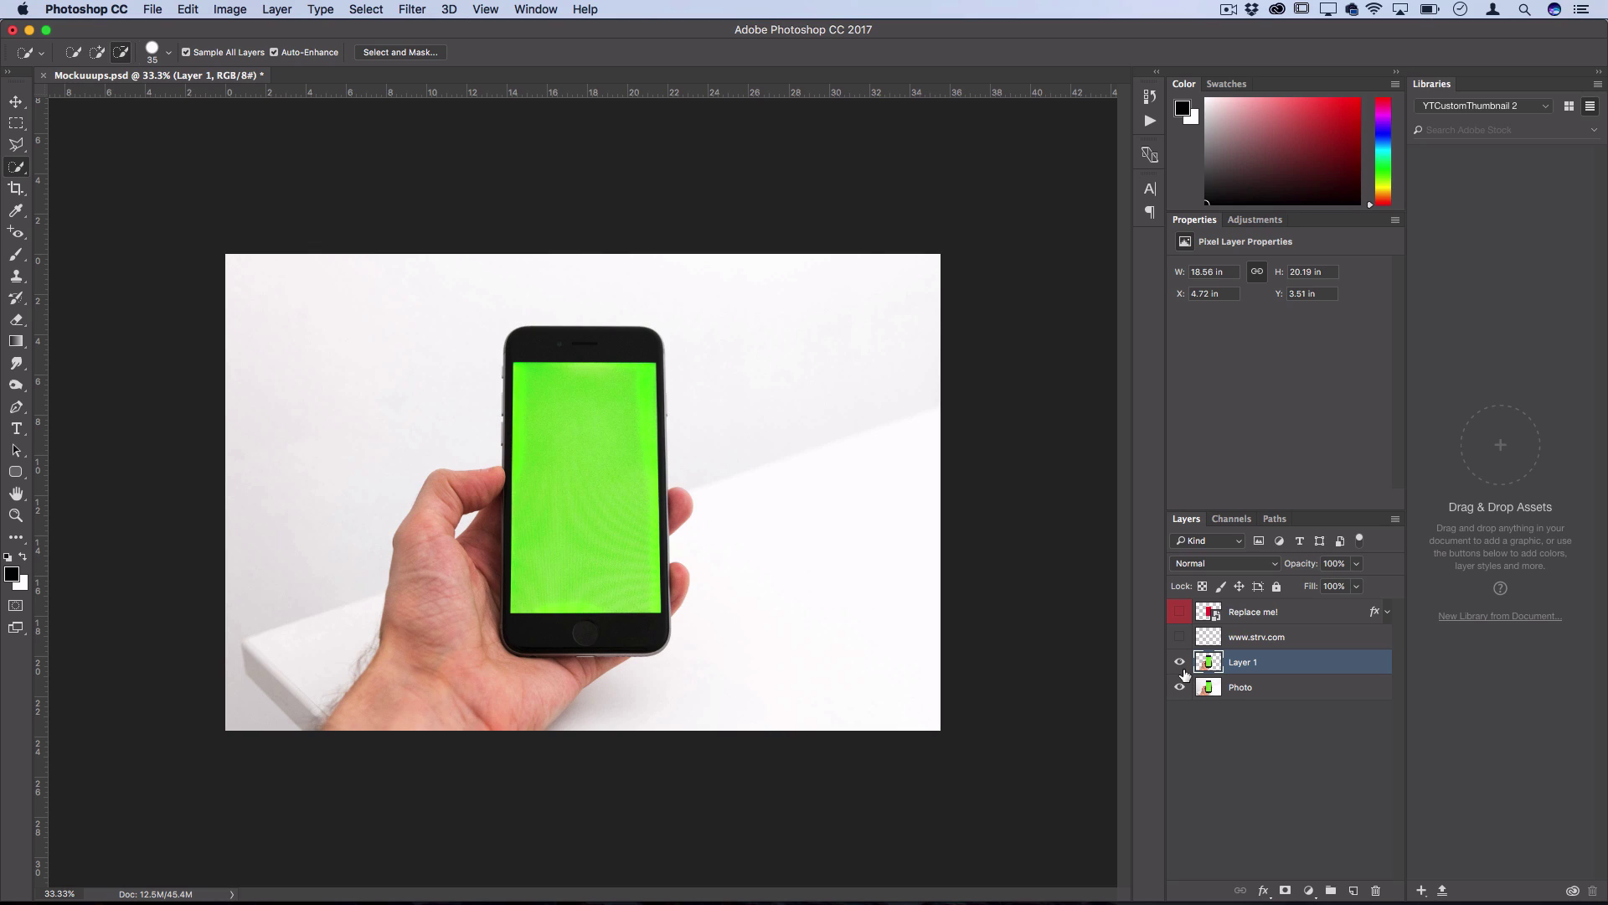
left_click(1248, 689)
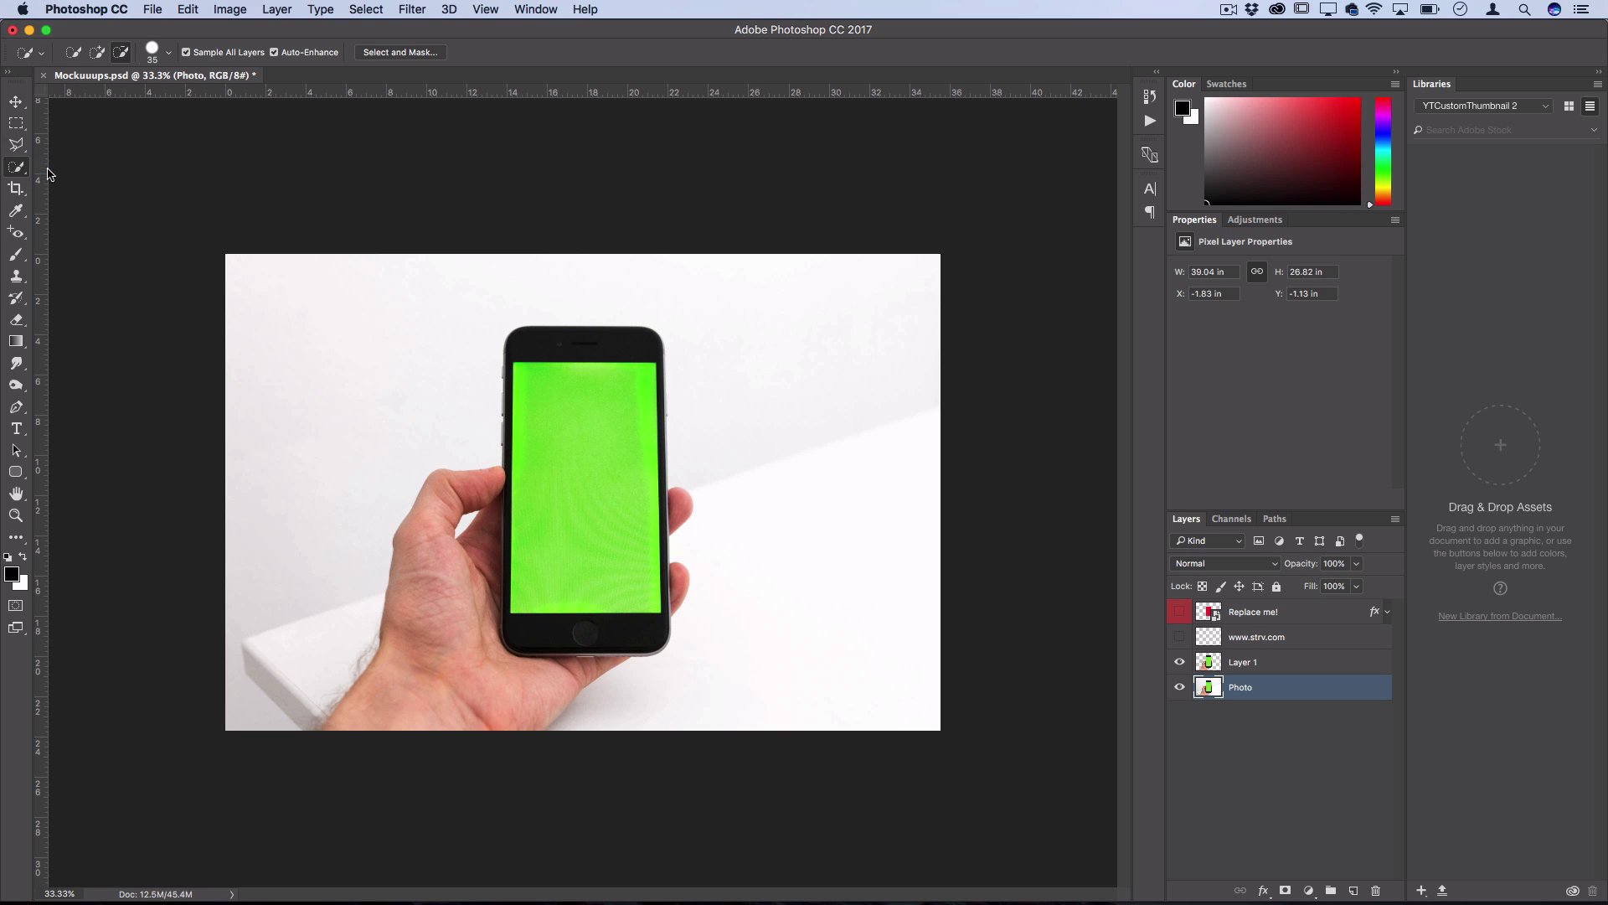
Step: Quick-select the hand and phone, subtracting the gap beside the thumb with a smaller brush
mouse_move(362, 689)
left_mouse_down()
mouse_move(391, 675)
mouse_move(417, 567)
mouse_move(487, 503)
mouse_move(521, 500)
mouse_move(525, 356)
left_mouse_up()
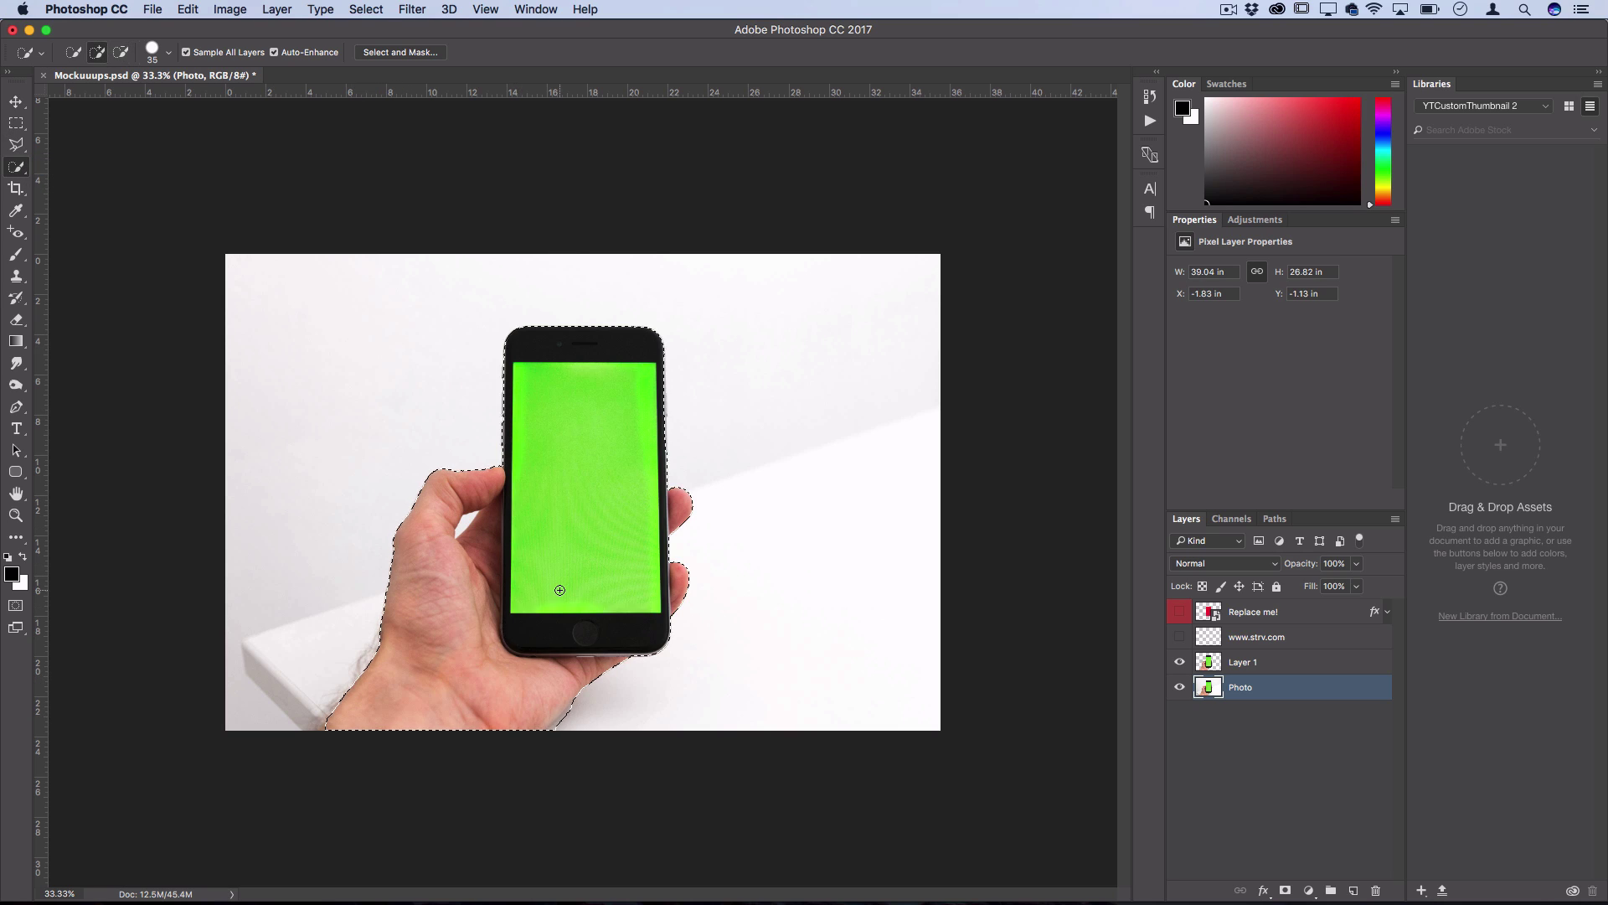
key("alt")
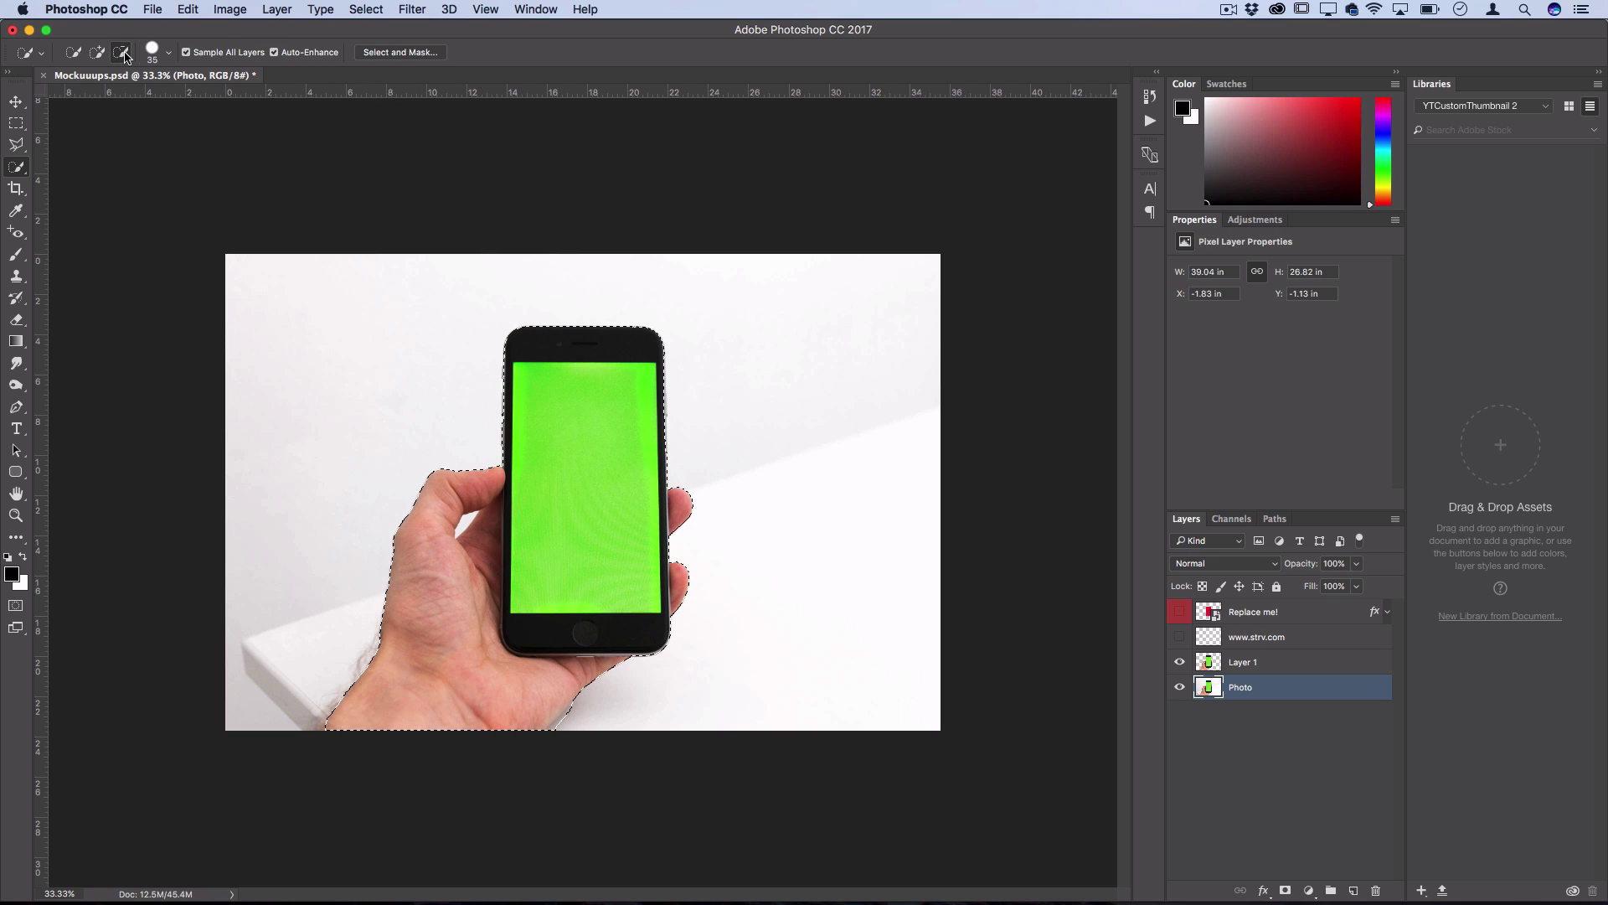
key("bracketleft")
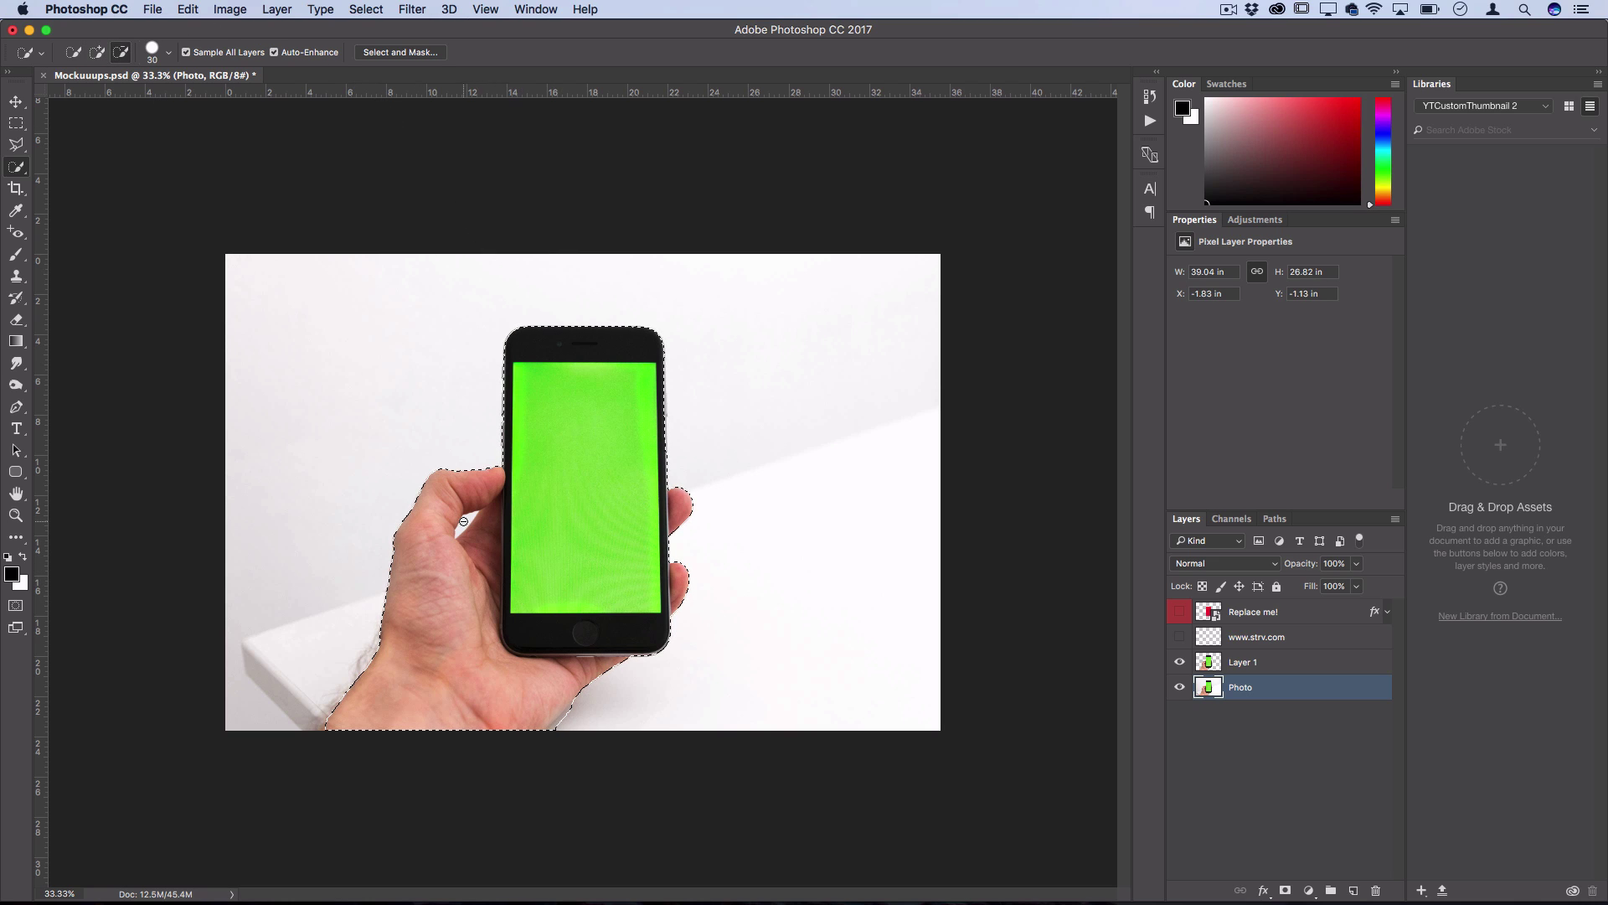
left_click(467, 521)
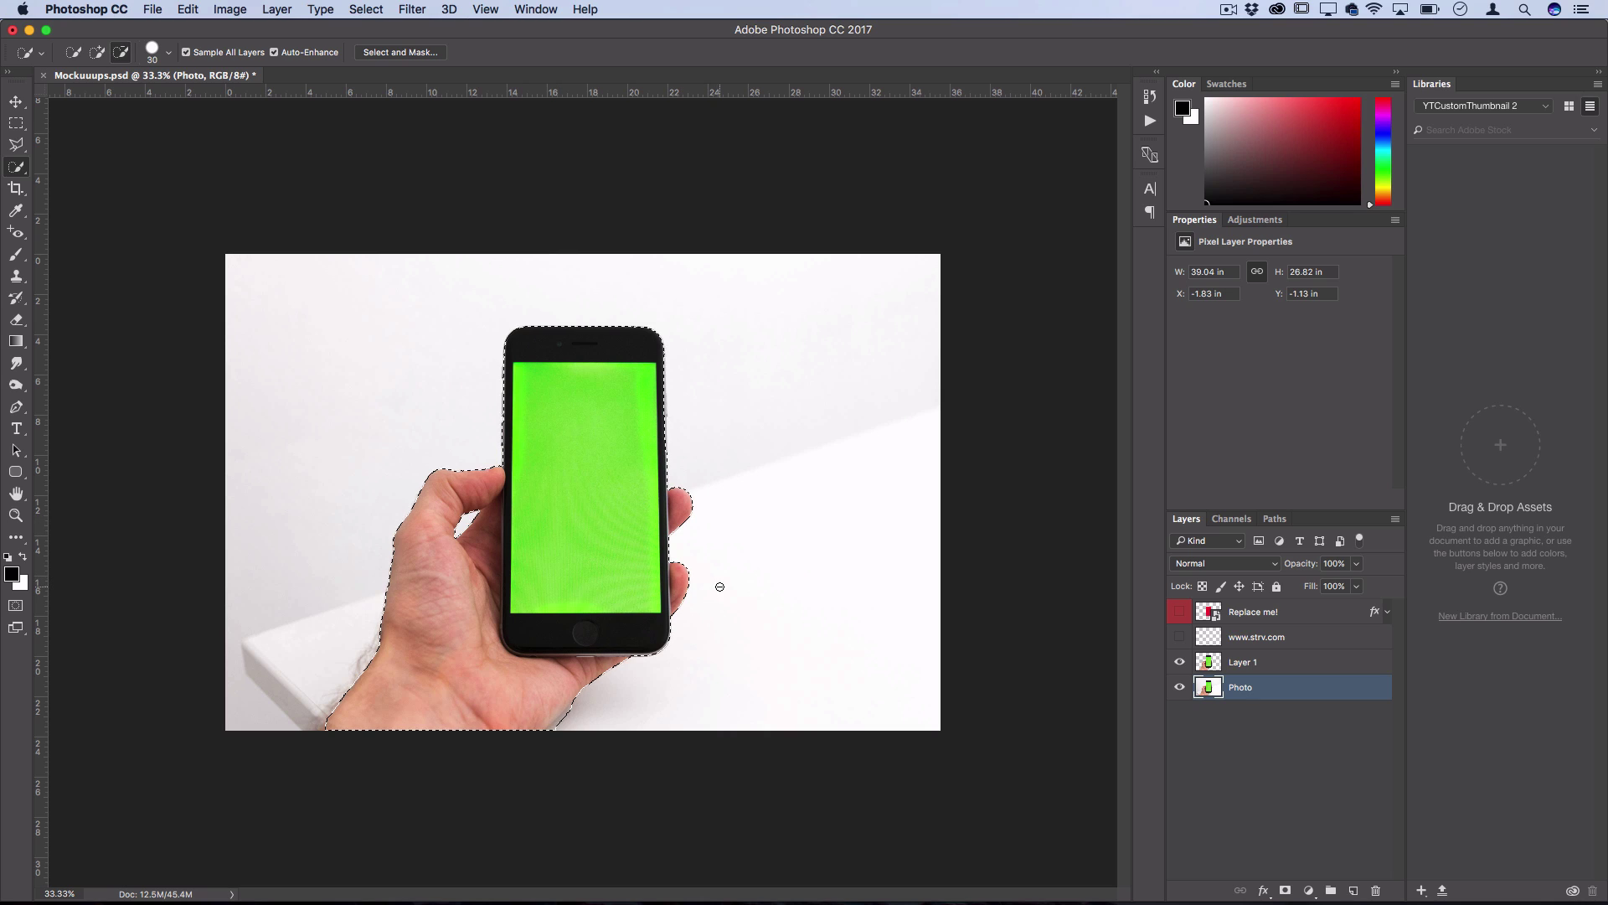
Step: Copy the selected hand and phone to a new layer and hide the Photo layer
right_click(635, 520)
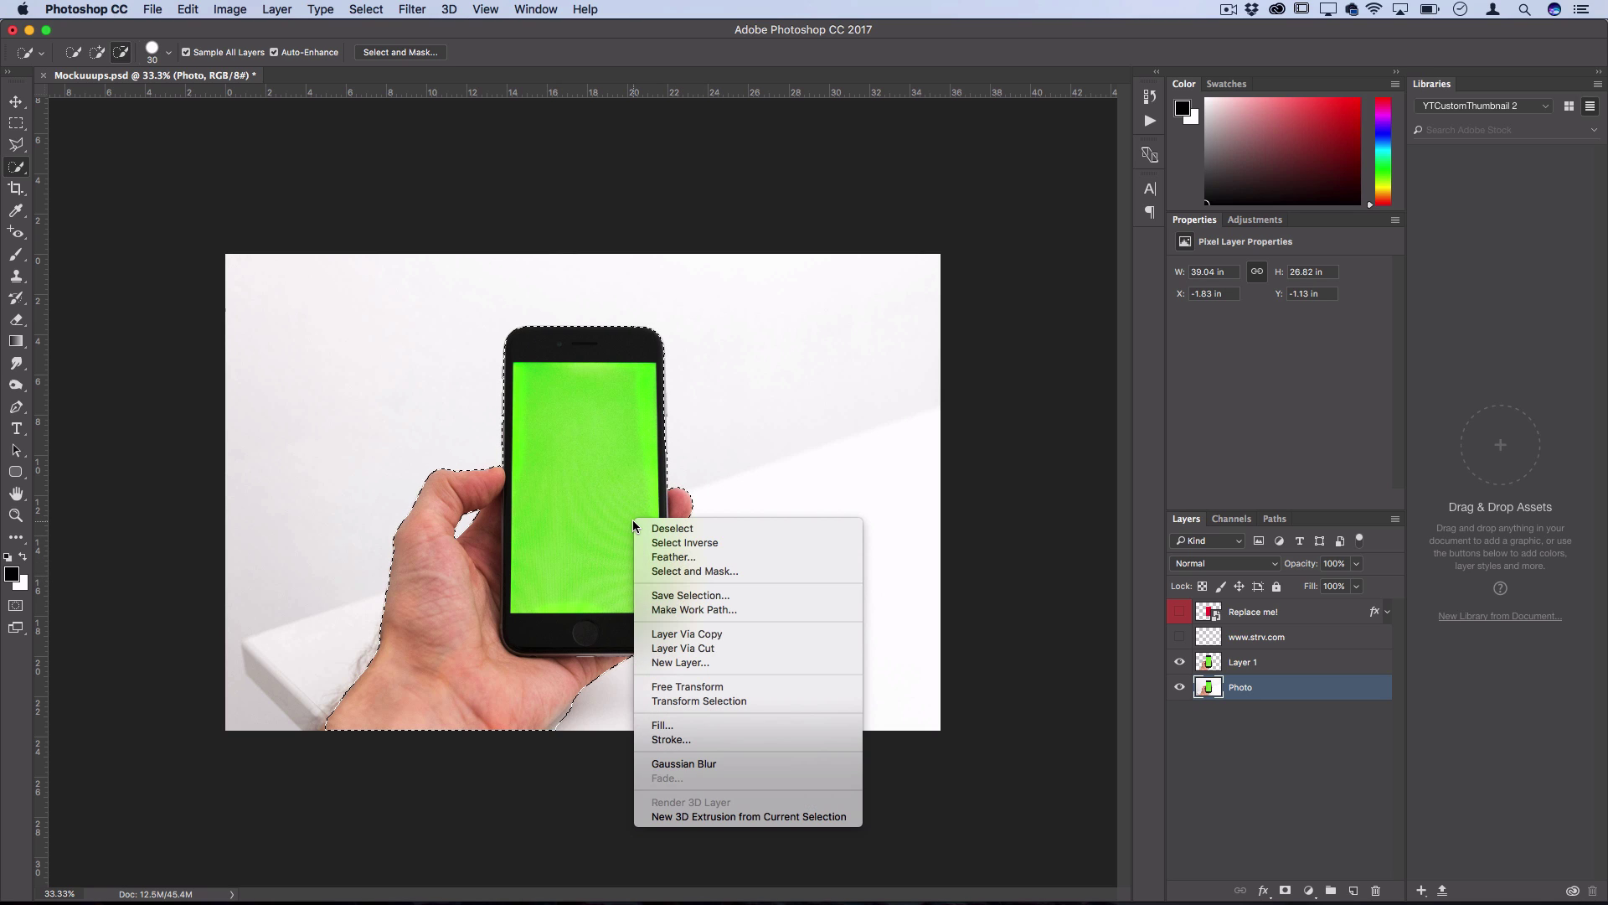
left_click(696, 634)
left_click(1179, 712)
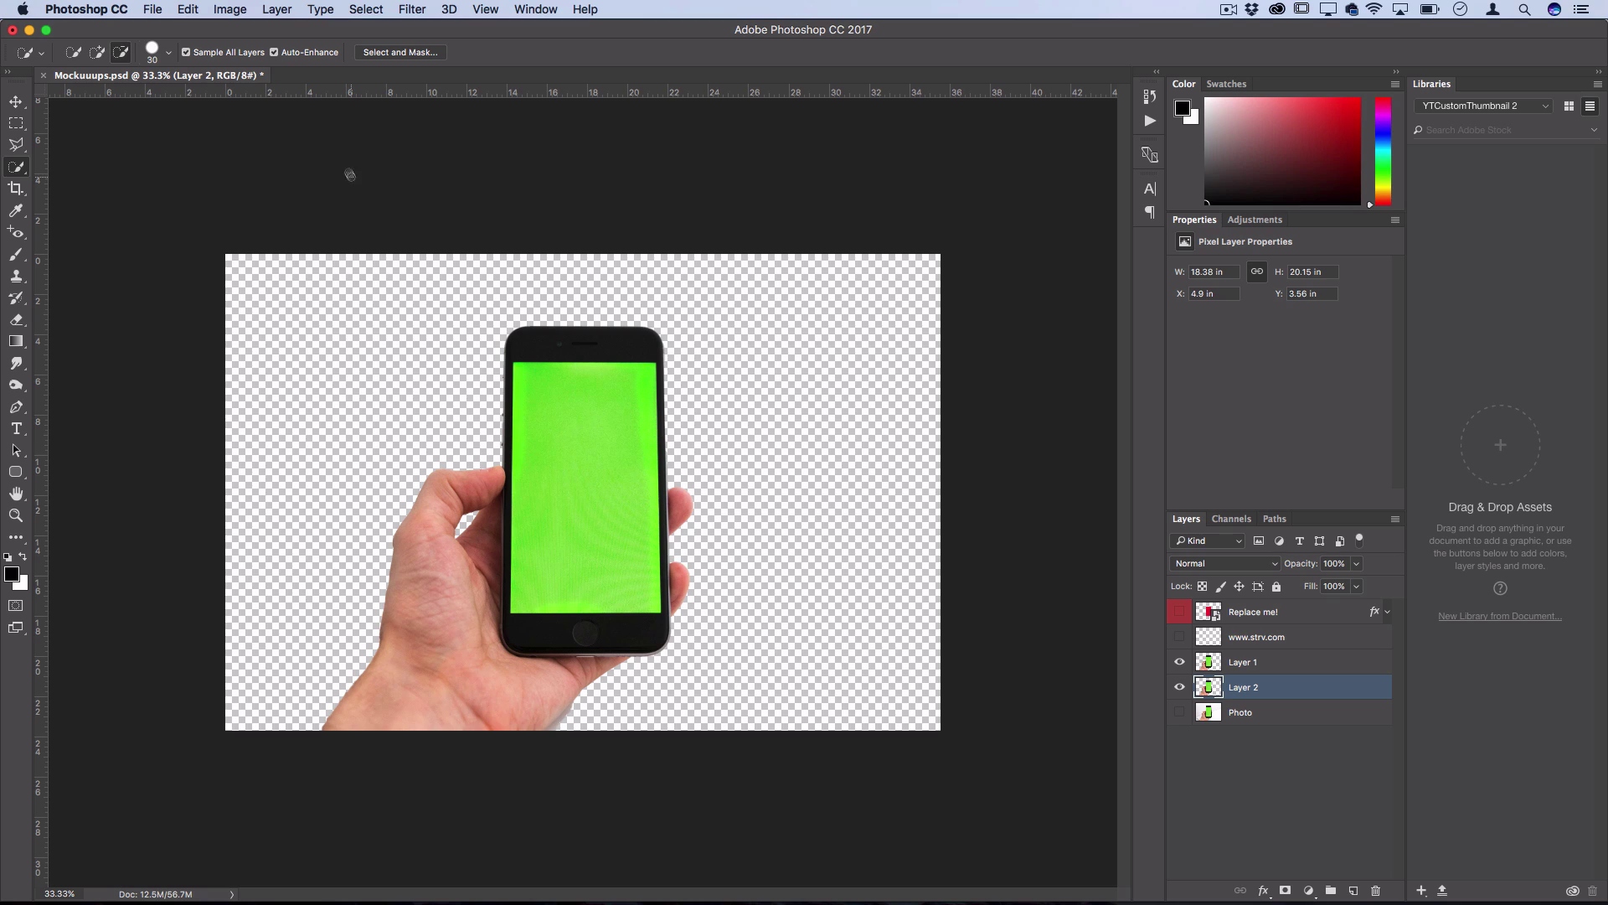
Step: Save the cutout as a PNG file to the chosen location
left_click(154, 12)
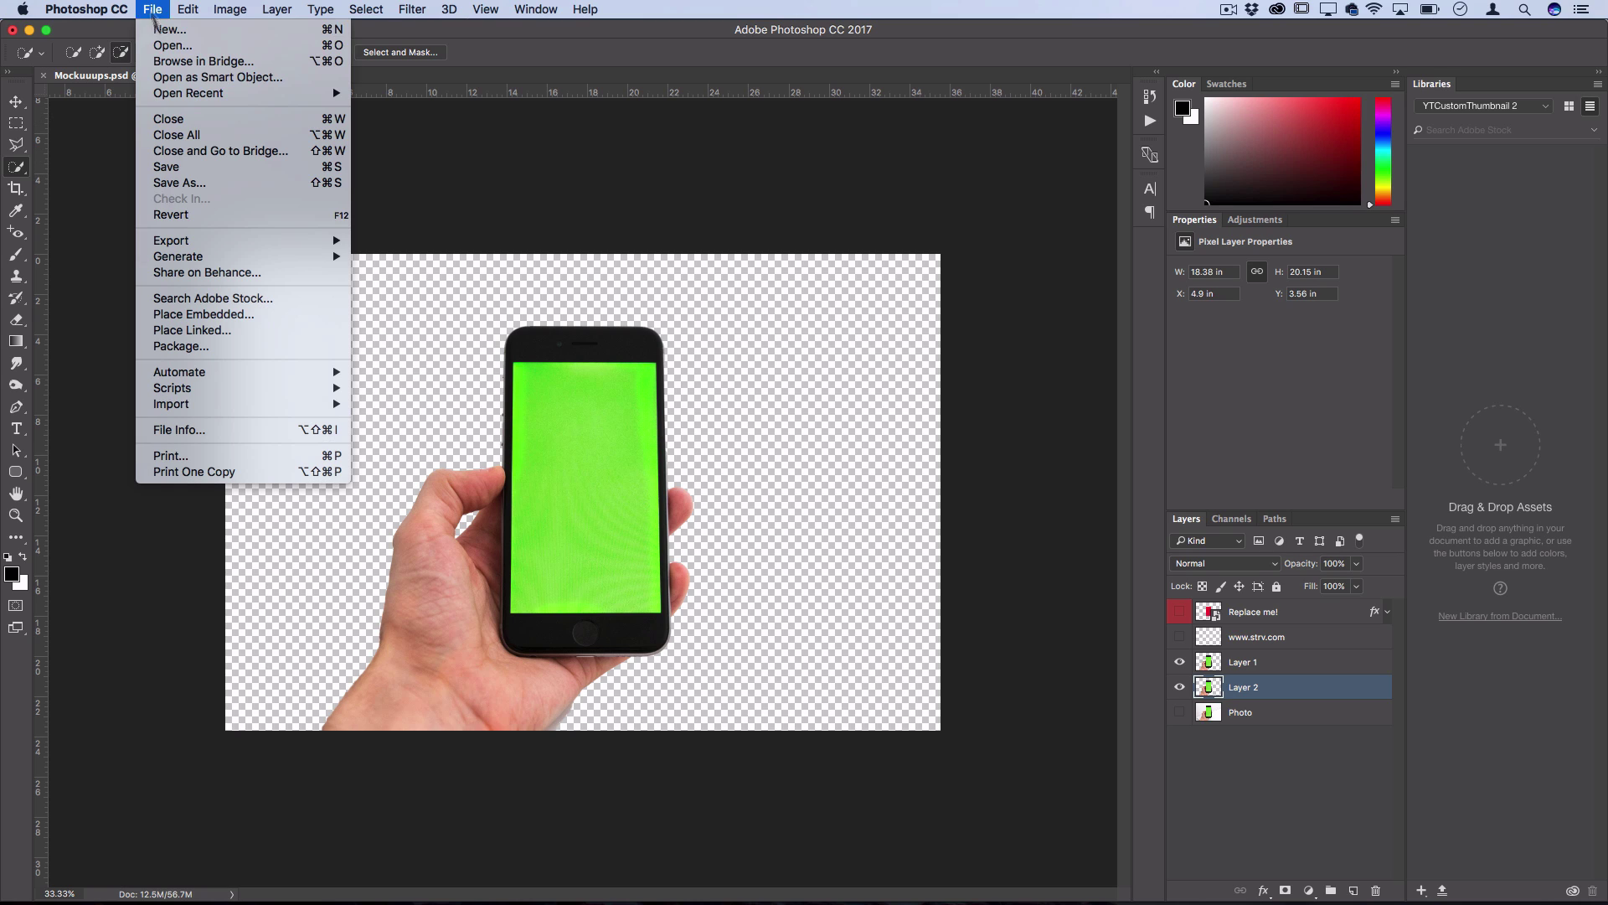
left_click(196, 188)
left_click(680, 313)
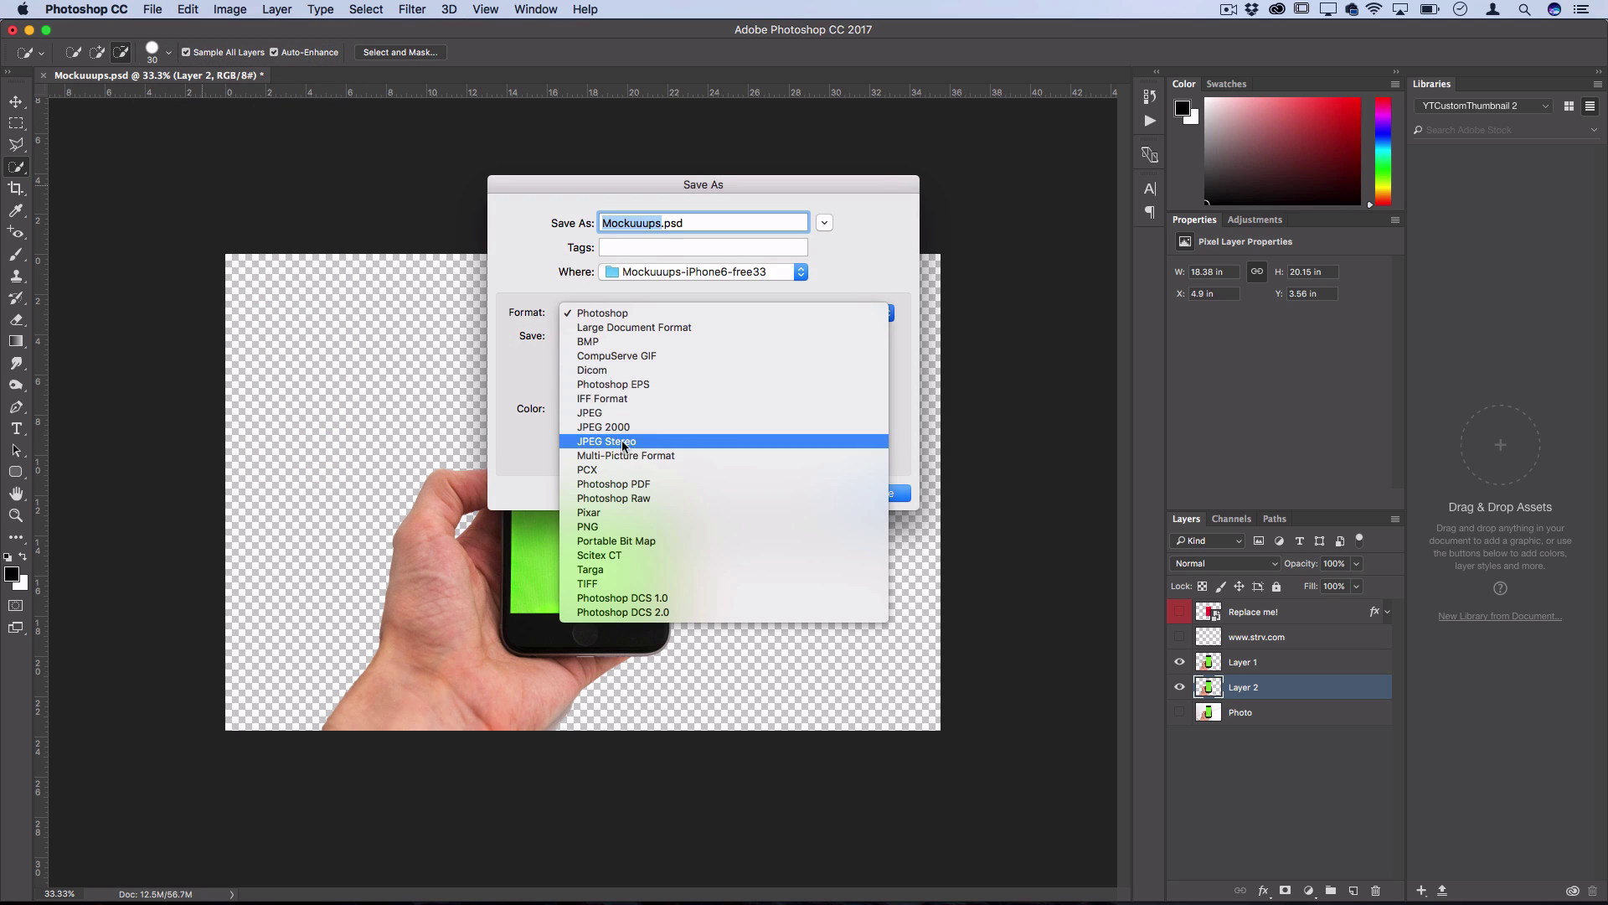
left_click(617, 528)
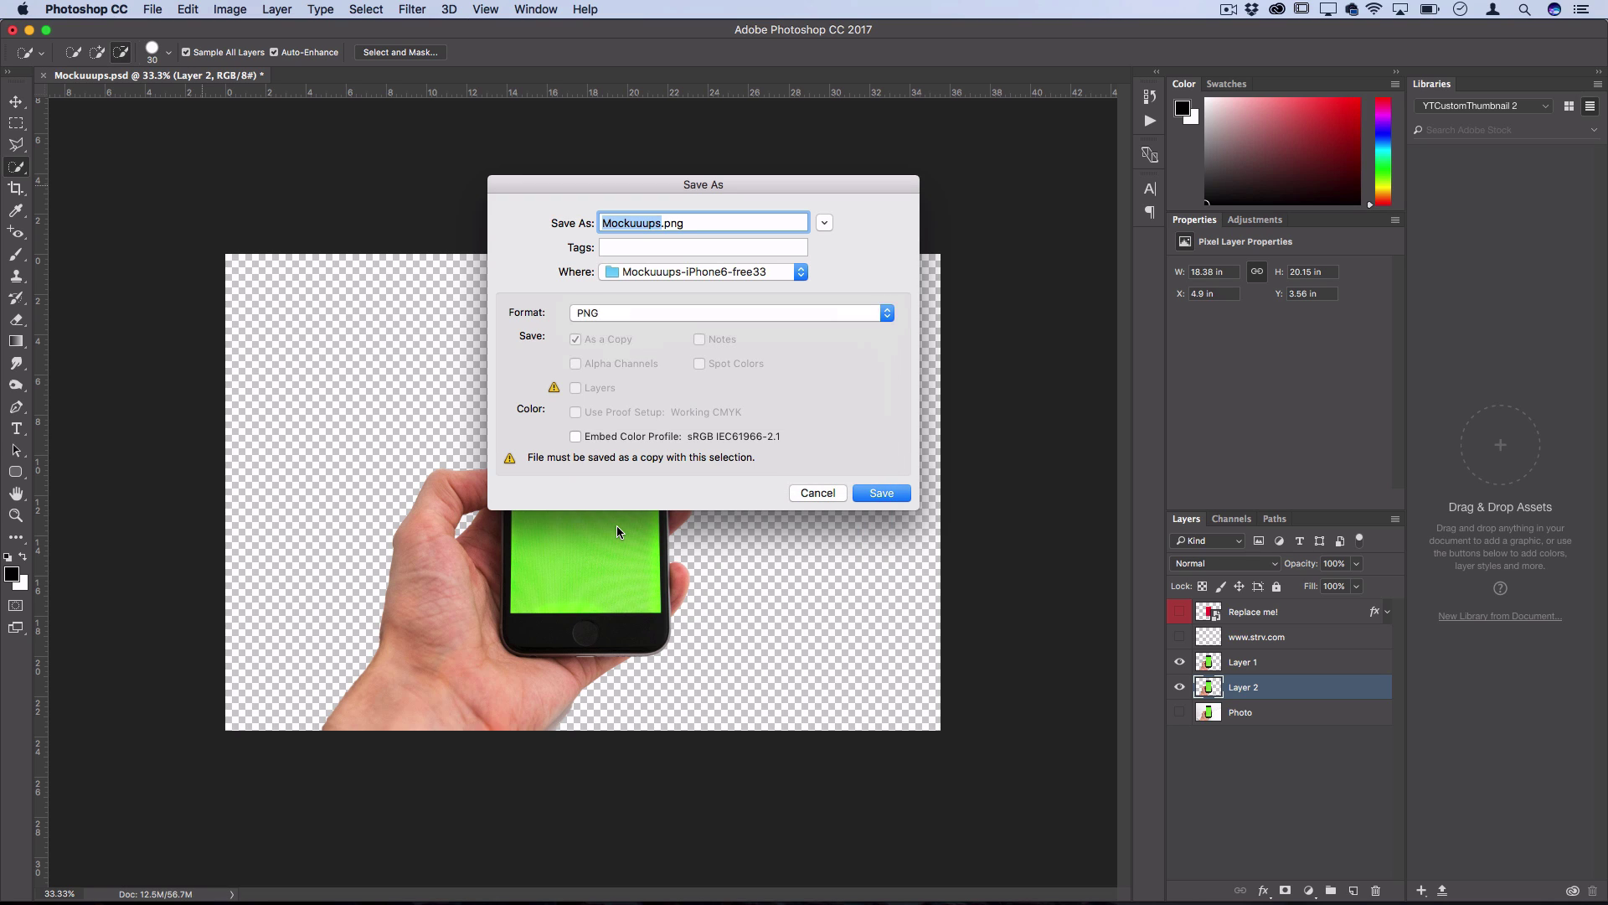
left_click(644, 275)
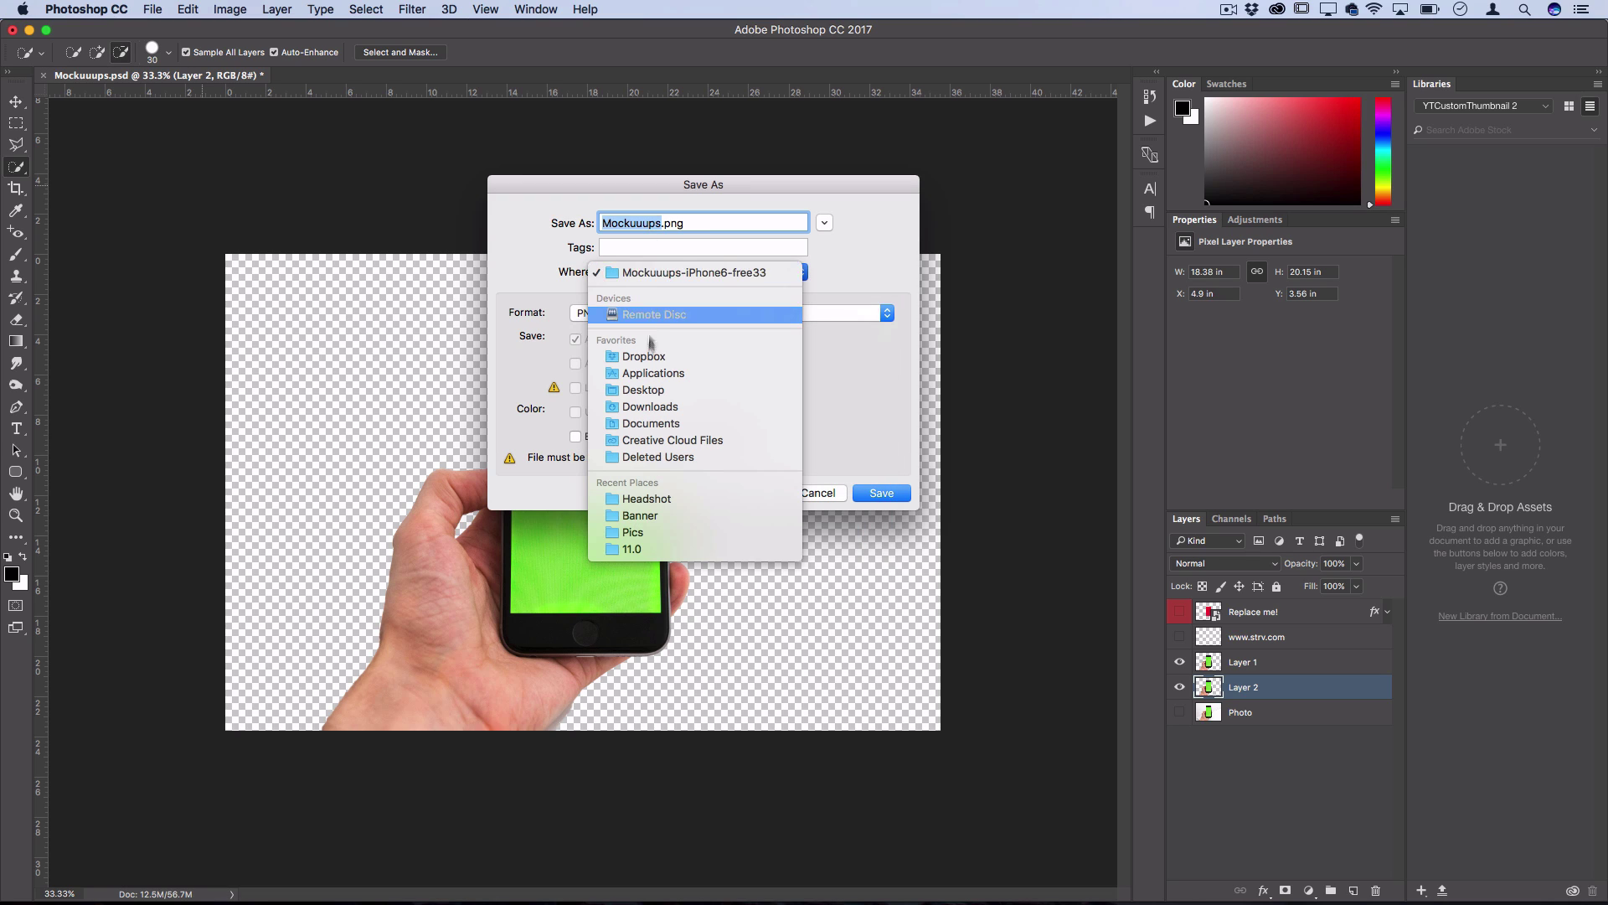
left_click(662, 391)
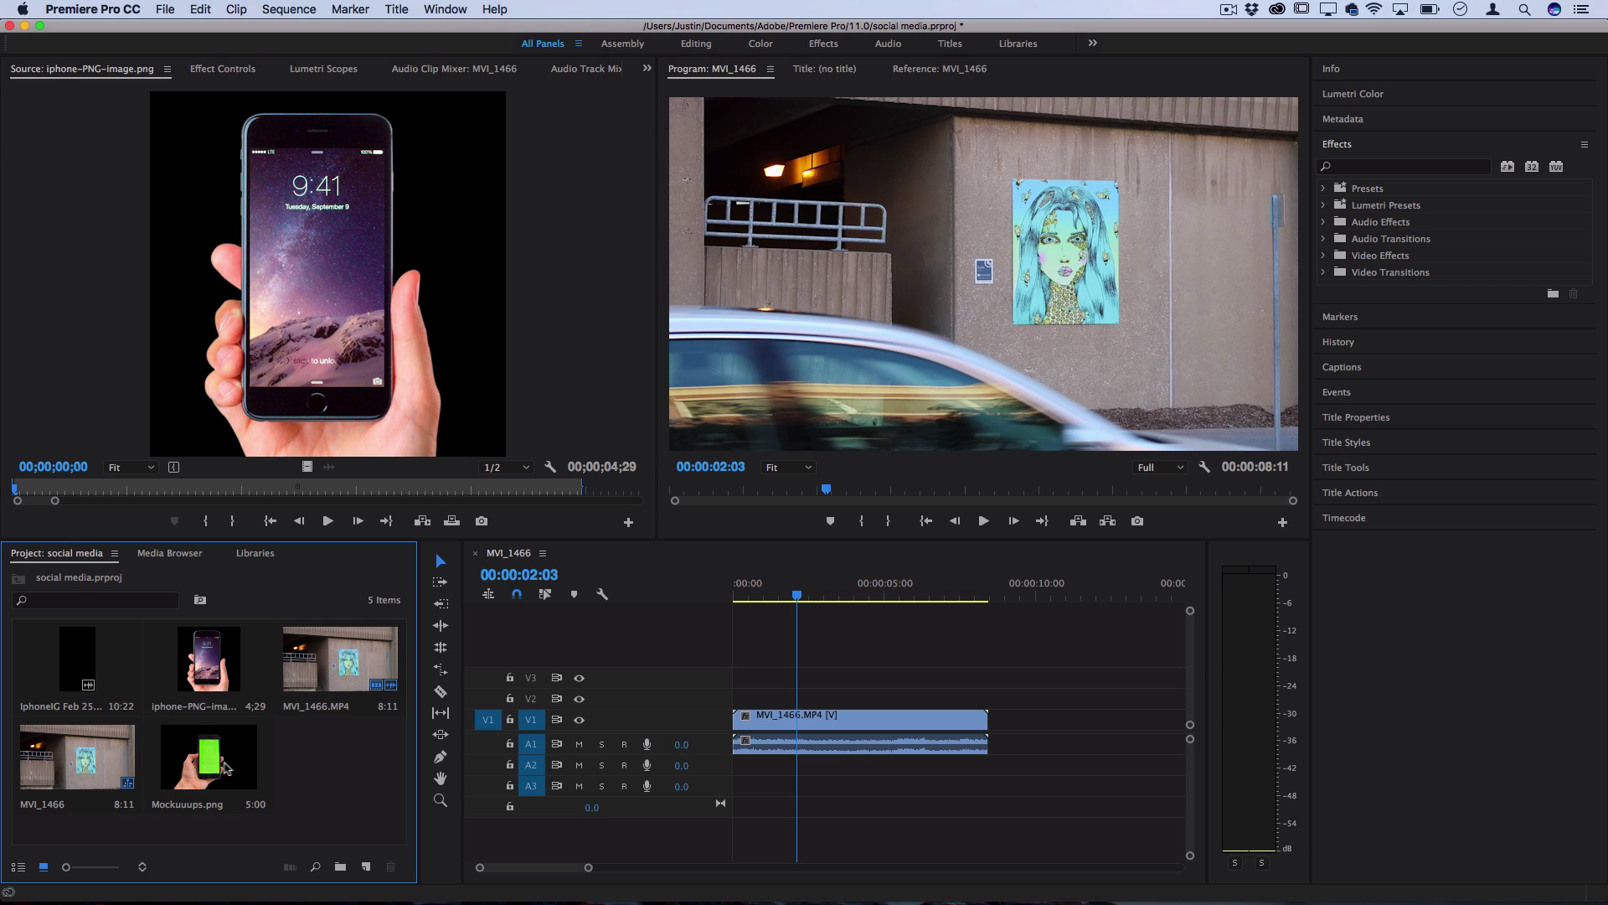
Step: Place Mockuuups.png on V2, scale it to 69 and reposition the phone over the street scene
left_click_drag(205, 766, 800, 713)
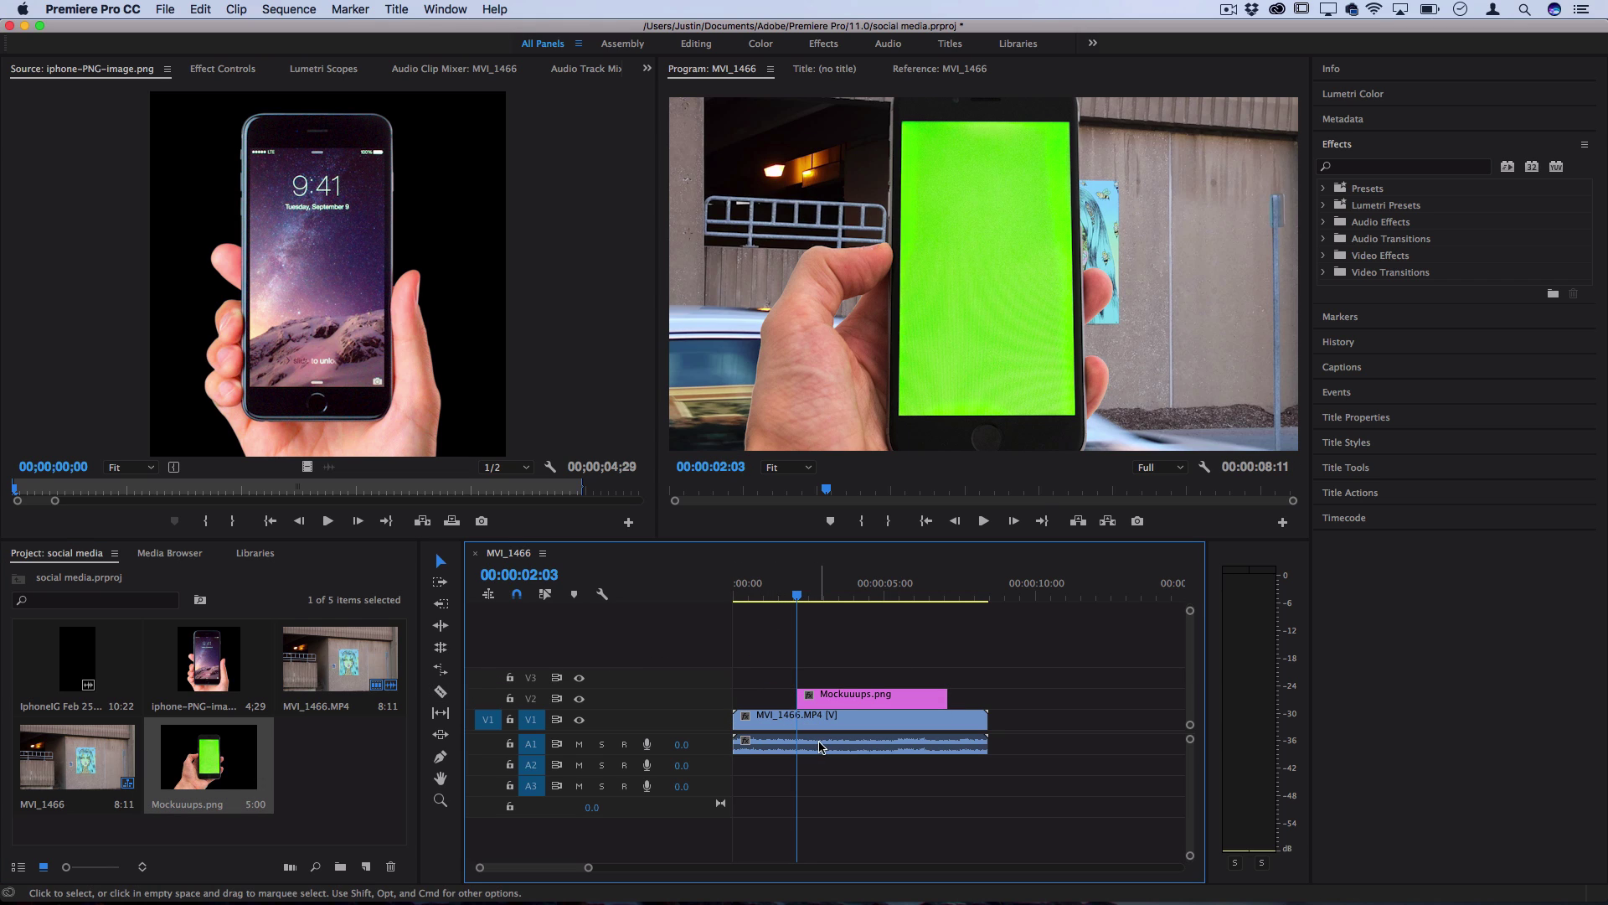
left_click(846, 698)
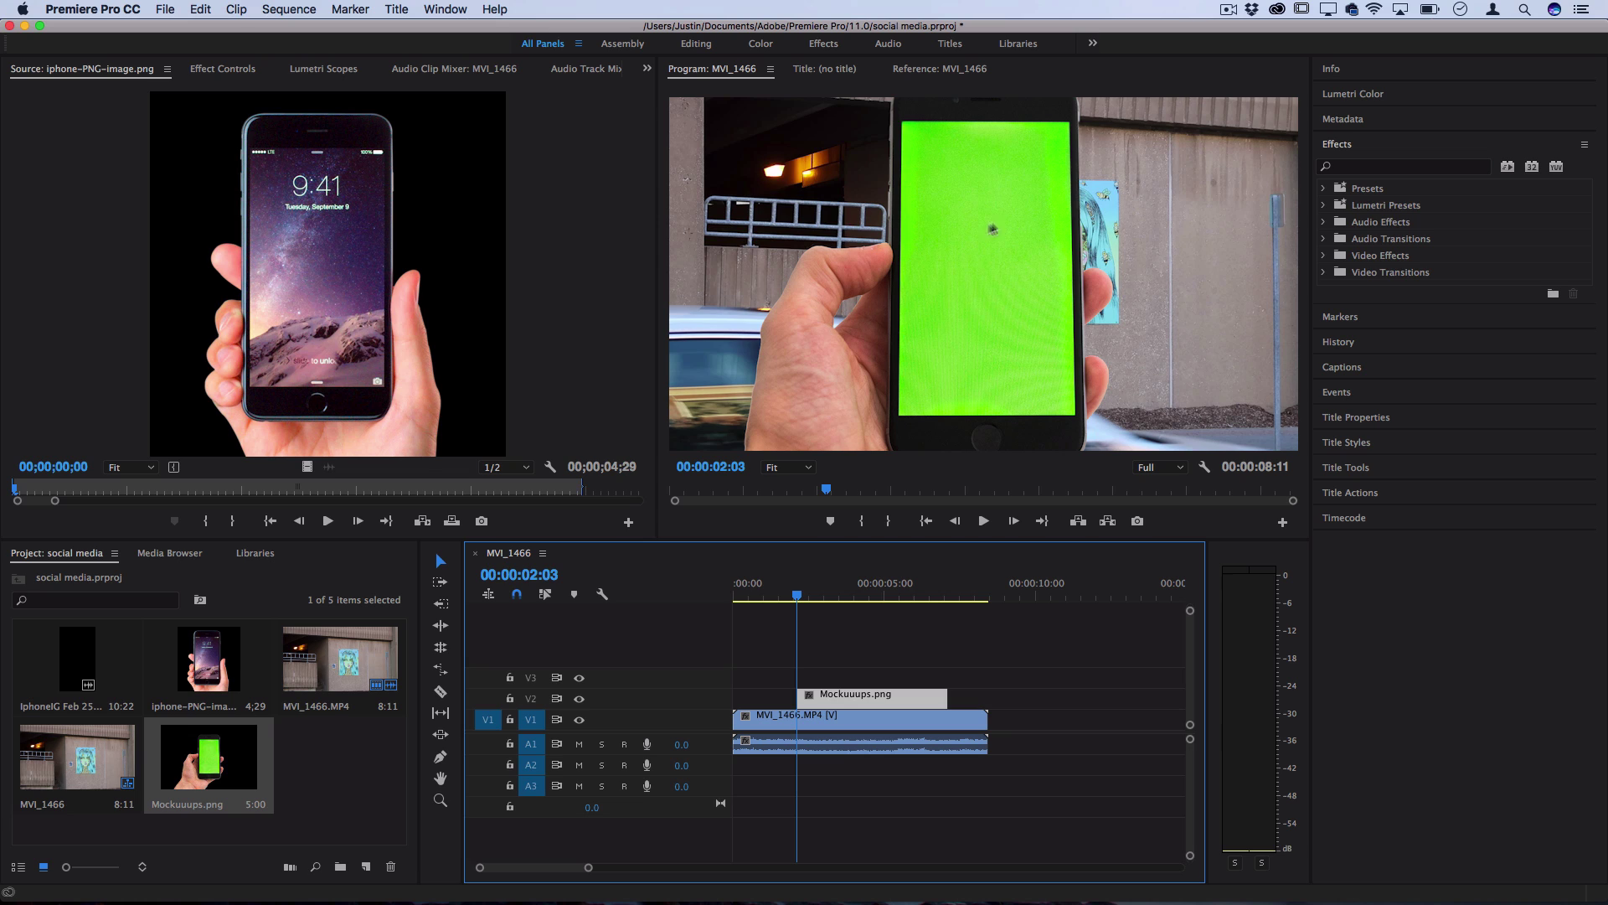
left_click(222, 69)
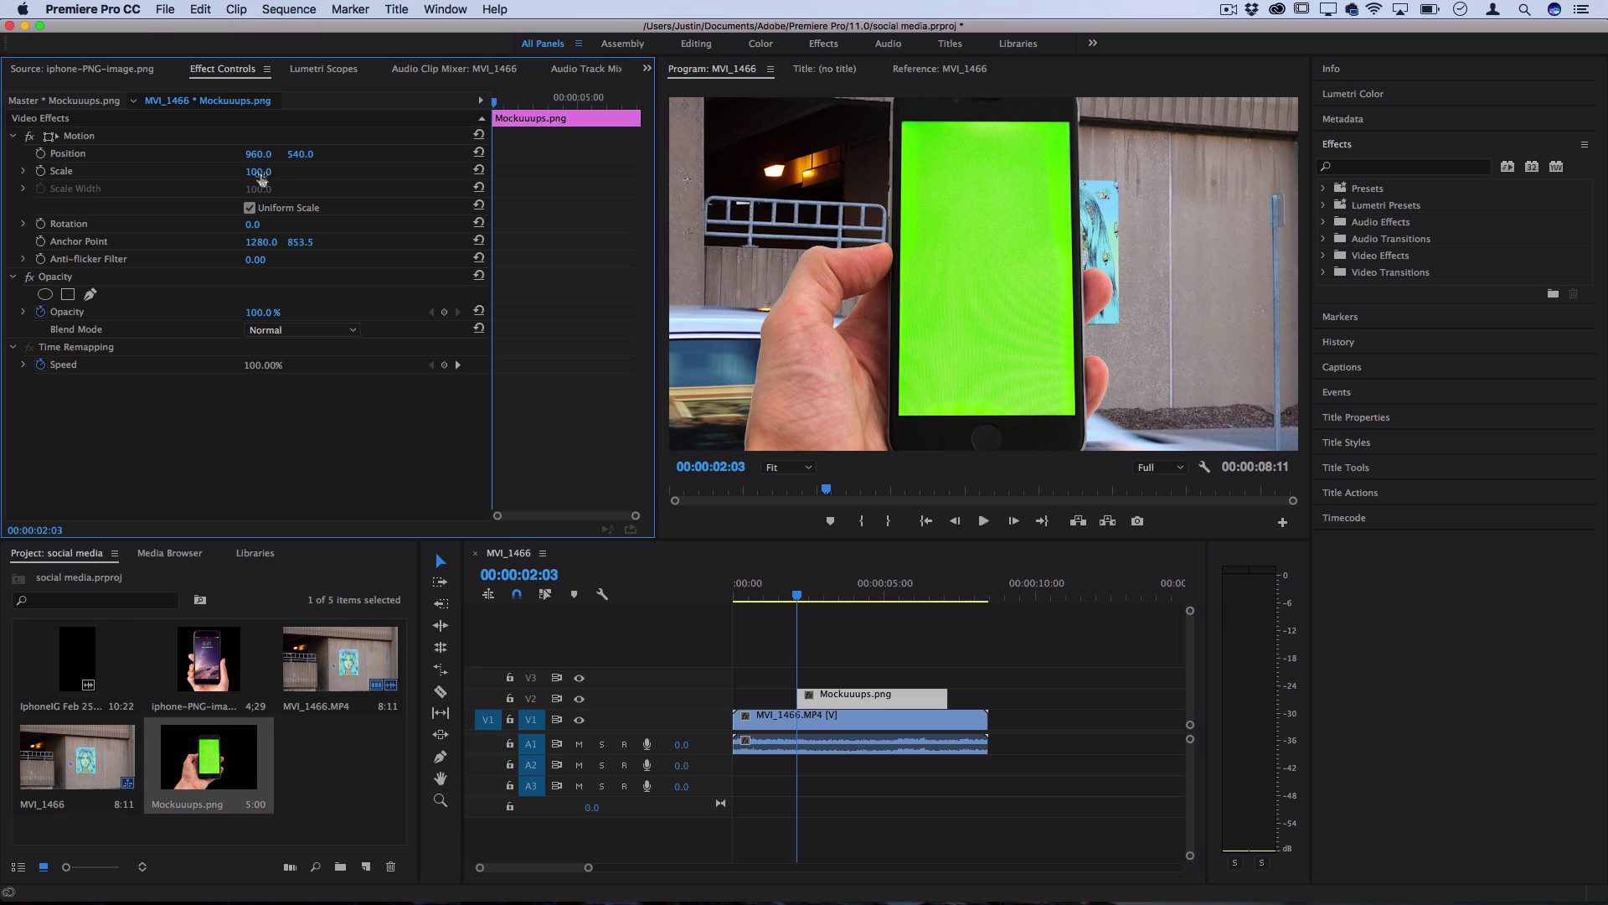
left_click_drag(256, 171, 243, 170)
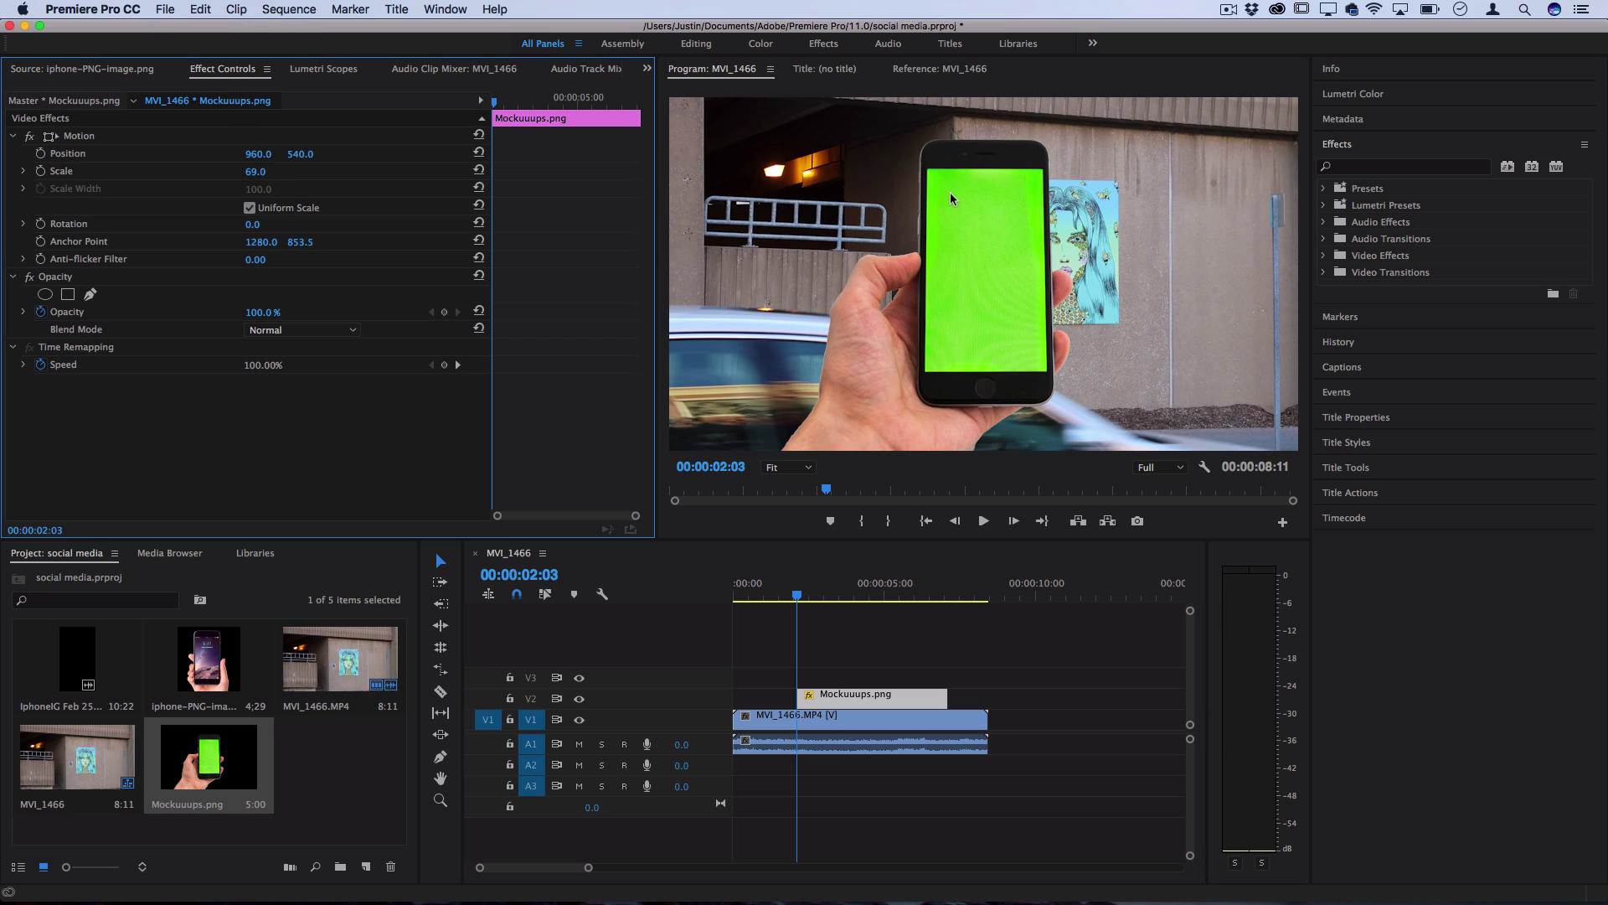
left_click(954, 238)
left_click_drag(955, 238, 848, 228)
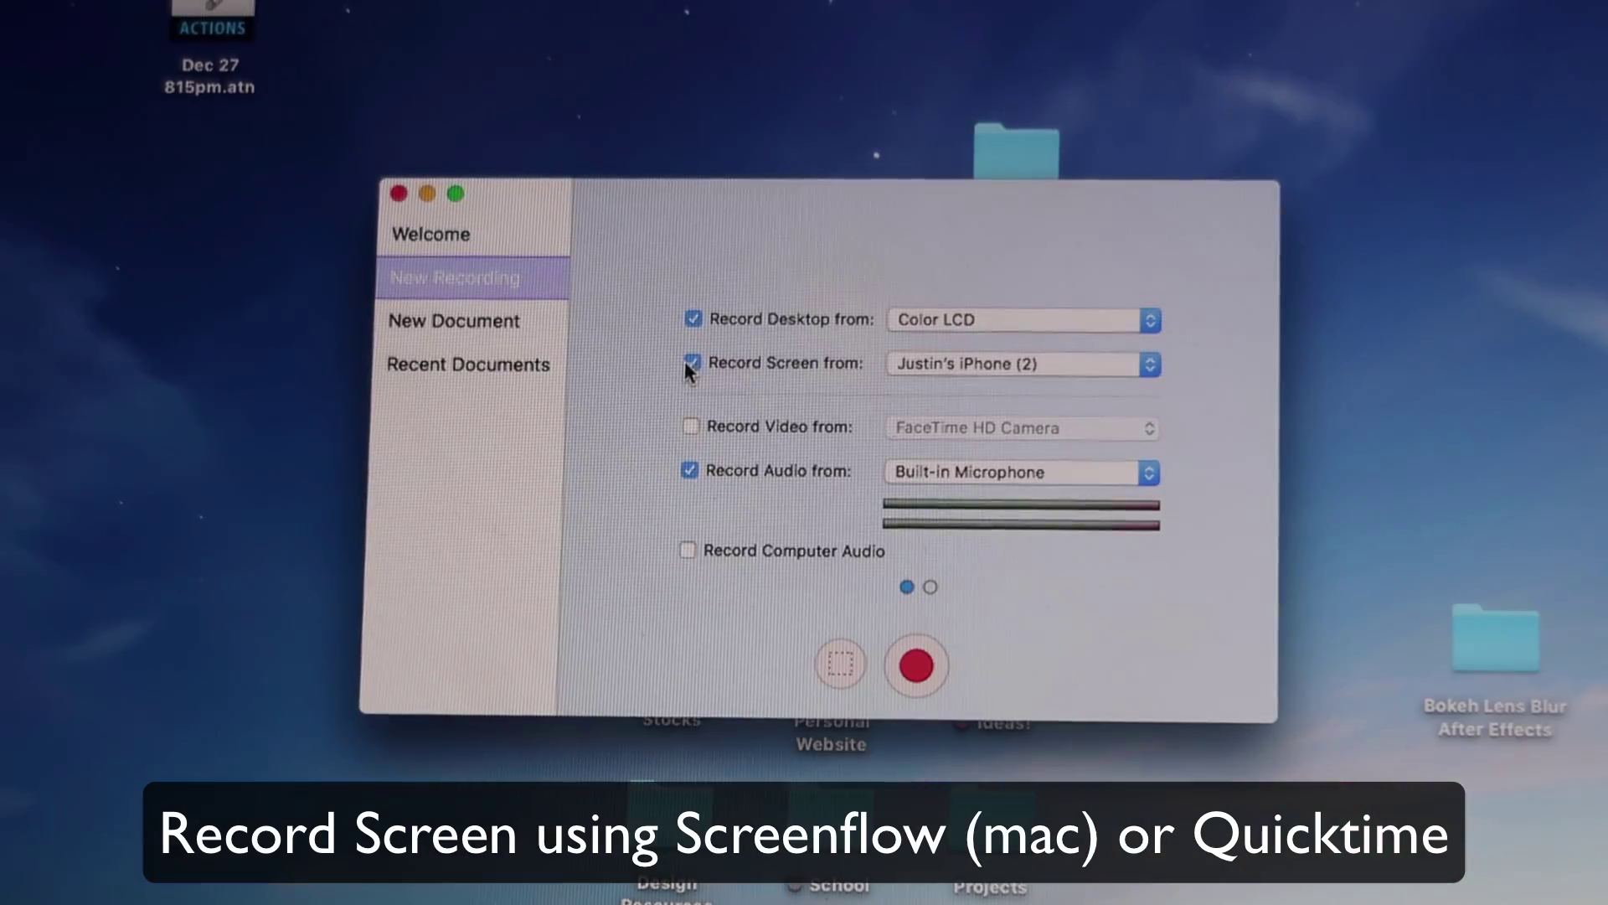
Step: Start a ScreenFlow recording that includes the connected iPhone's screen
left_click(690, 362)
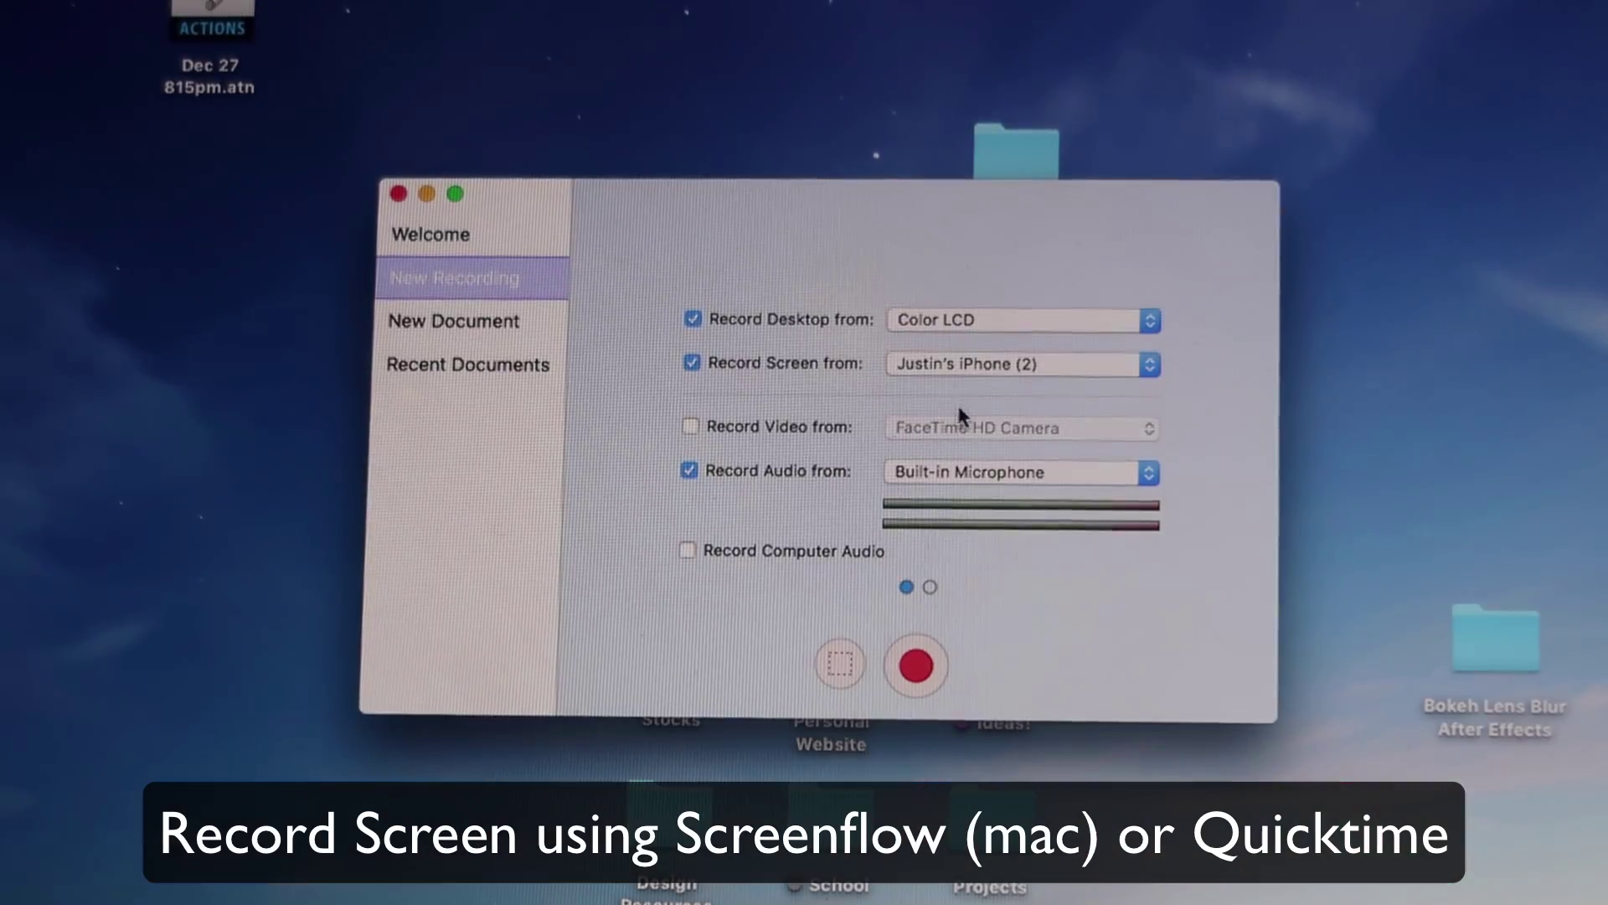
left_click(931, 671)
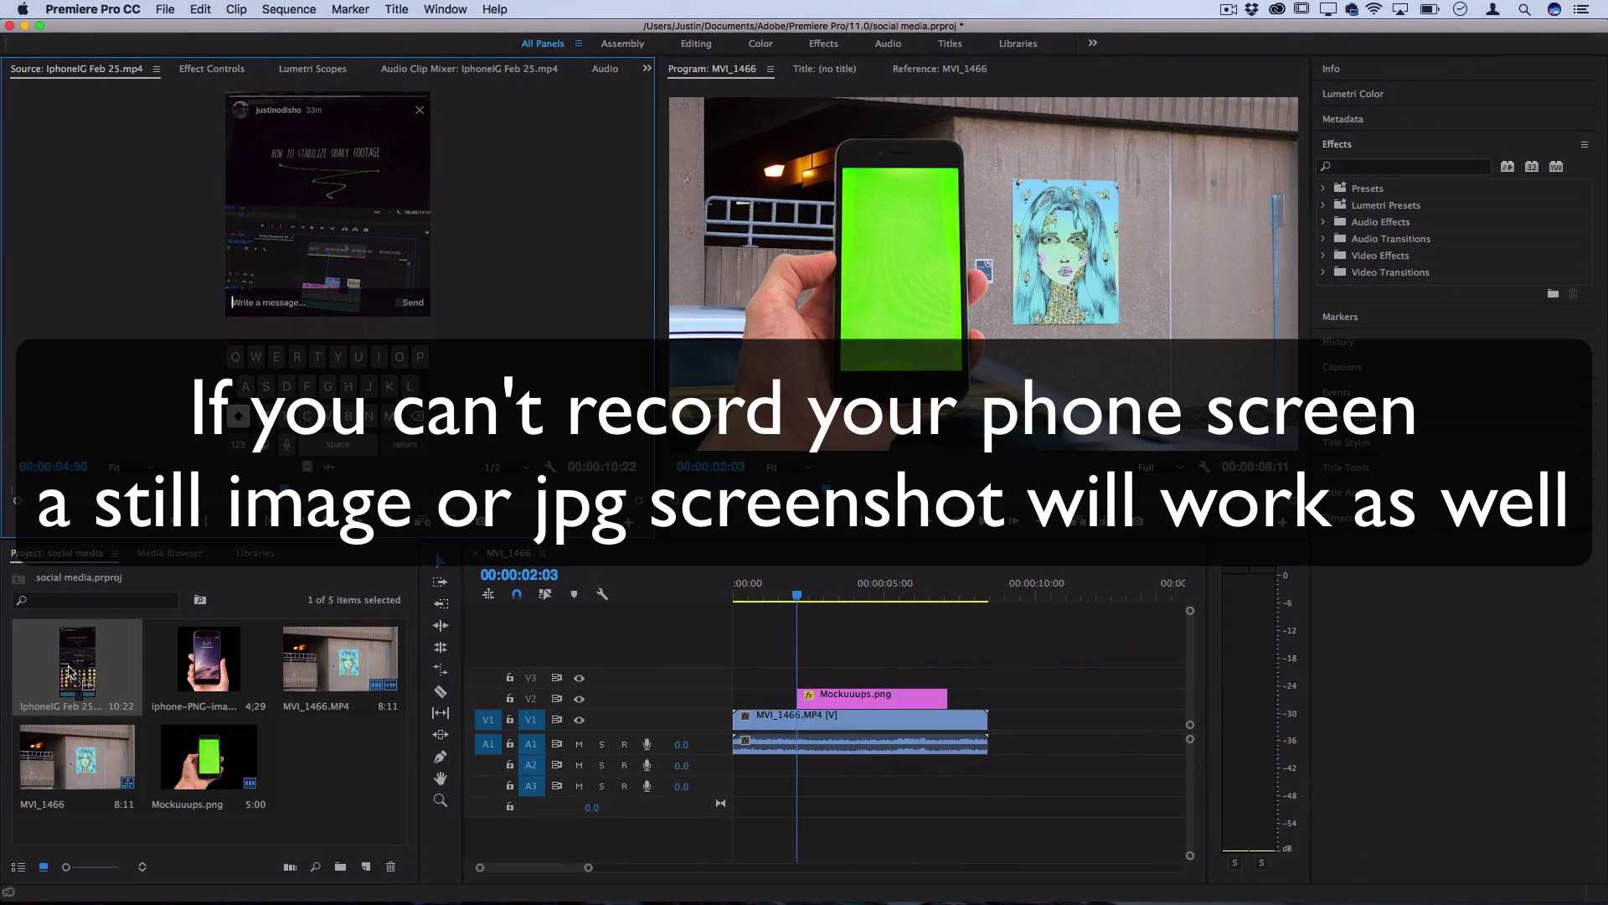
Step: Put the IphoneIG Feb 25 clip on V3 and delete its audio
left_click_drag(71, 672, 799, 675)
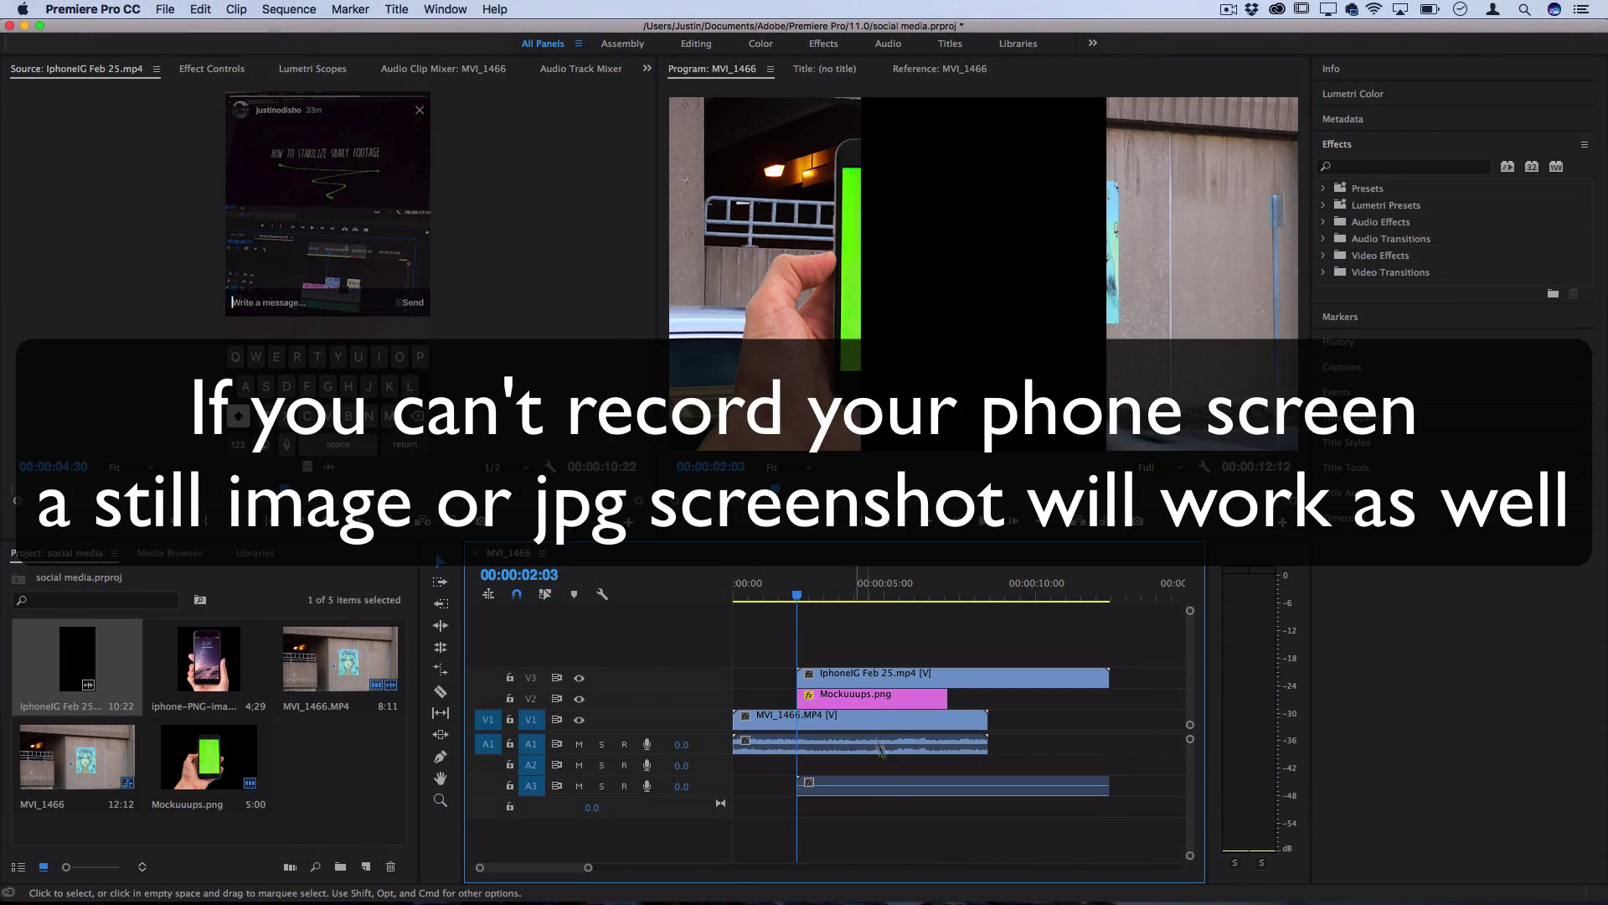
left_click(875, 787, "alt")
key("Delete")
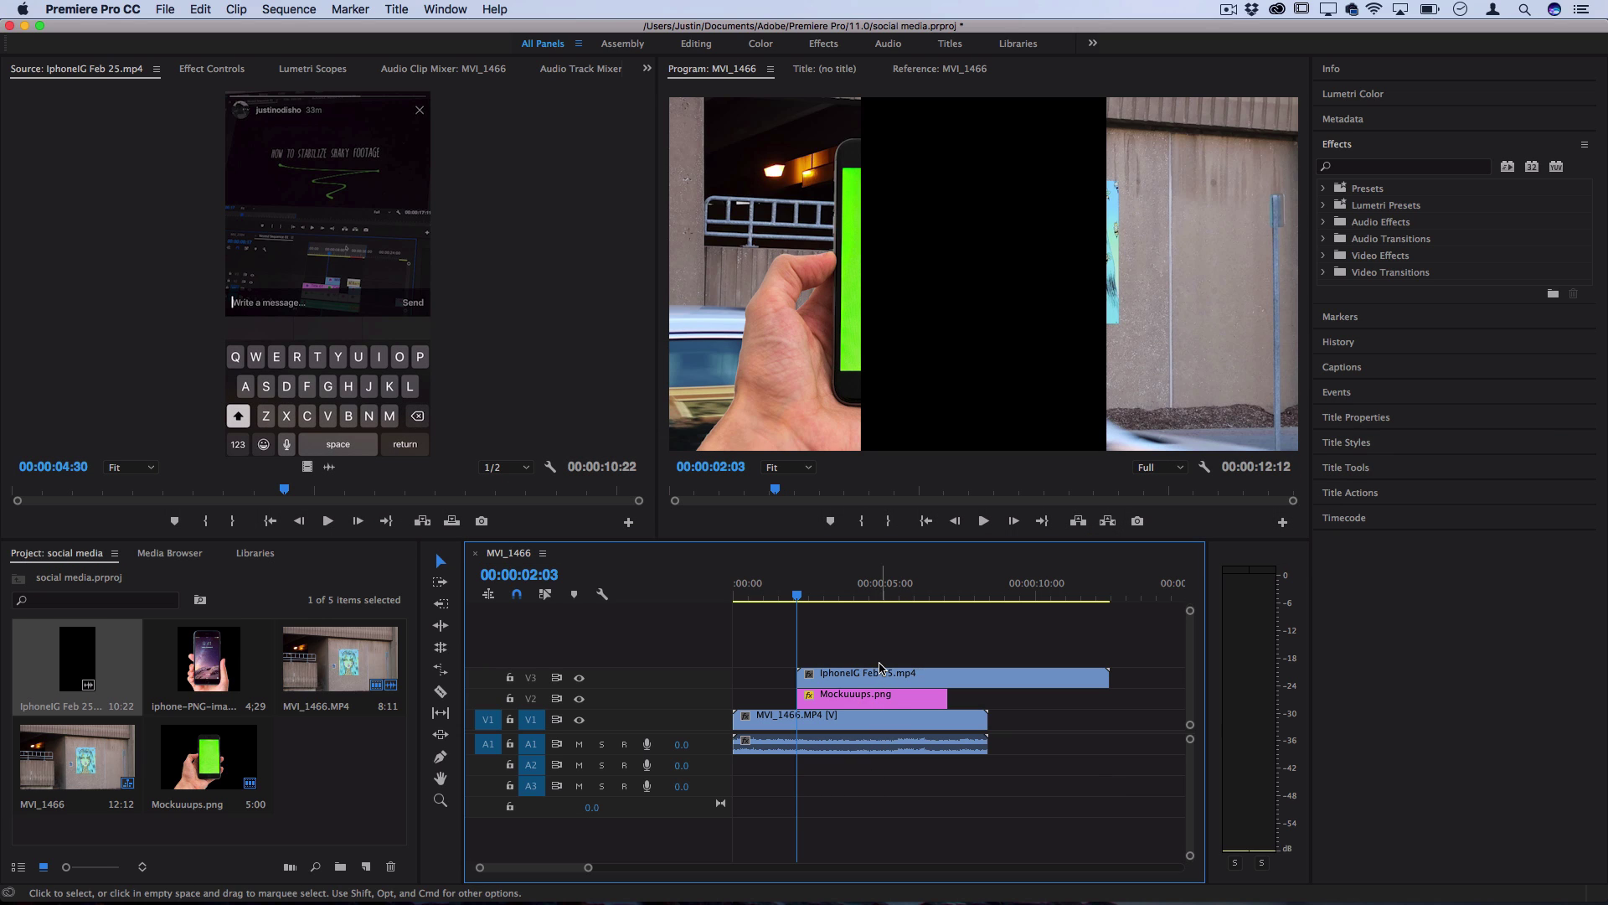
Step: Scale the recording to 51, fit it into the phone screen, and extend Mockuuups.png to cover it
left_click(868, 680)
left_click(211, 70)
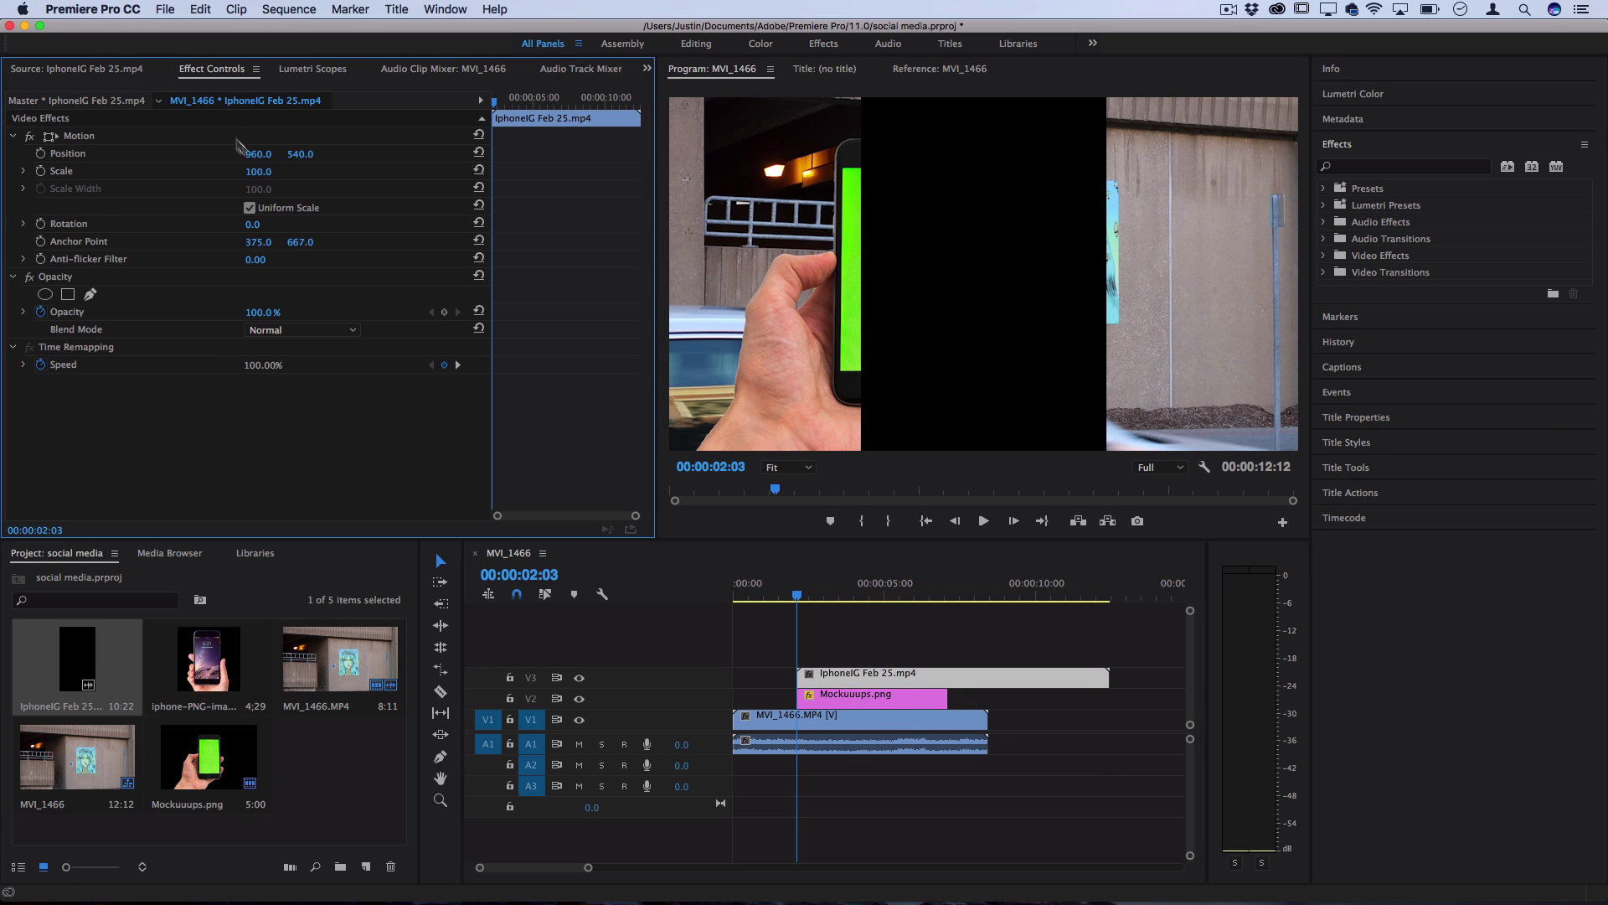
left_click(258, 171)
type("57")
key("Return")
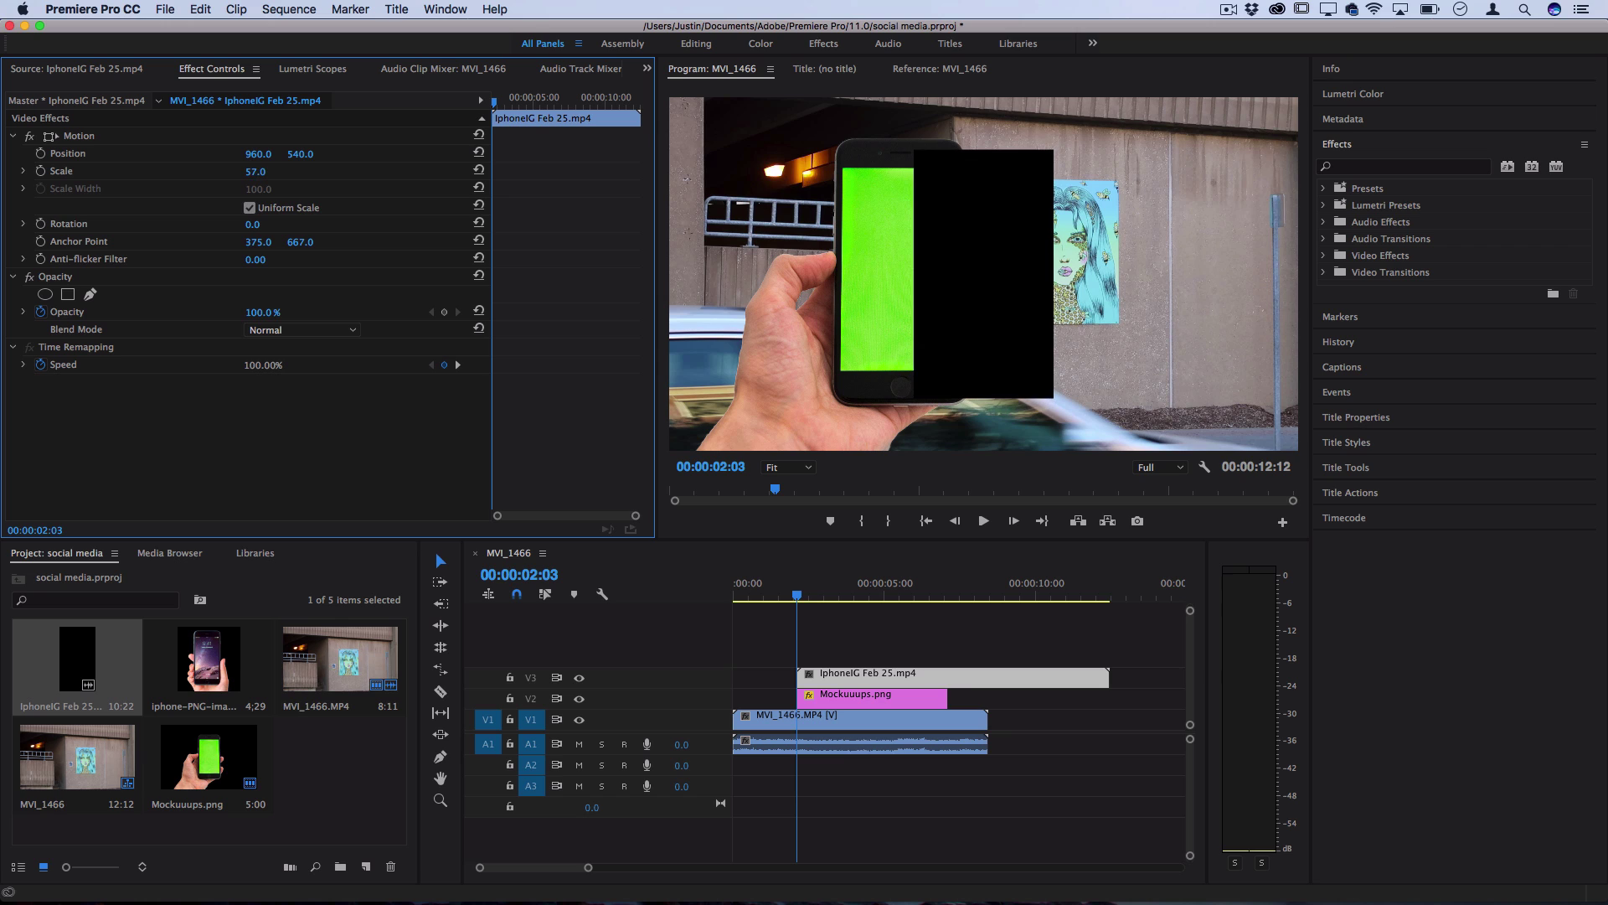
left_click_drag(256, 170, 178, 154)
left_click(810, 601)
key("space")
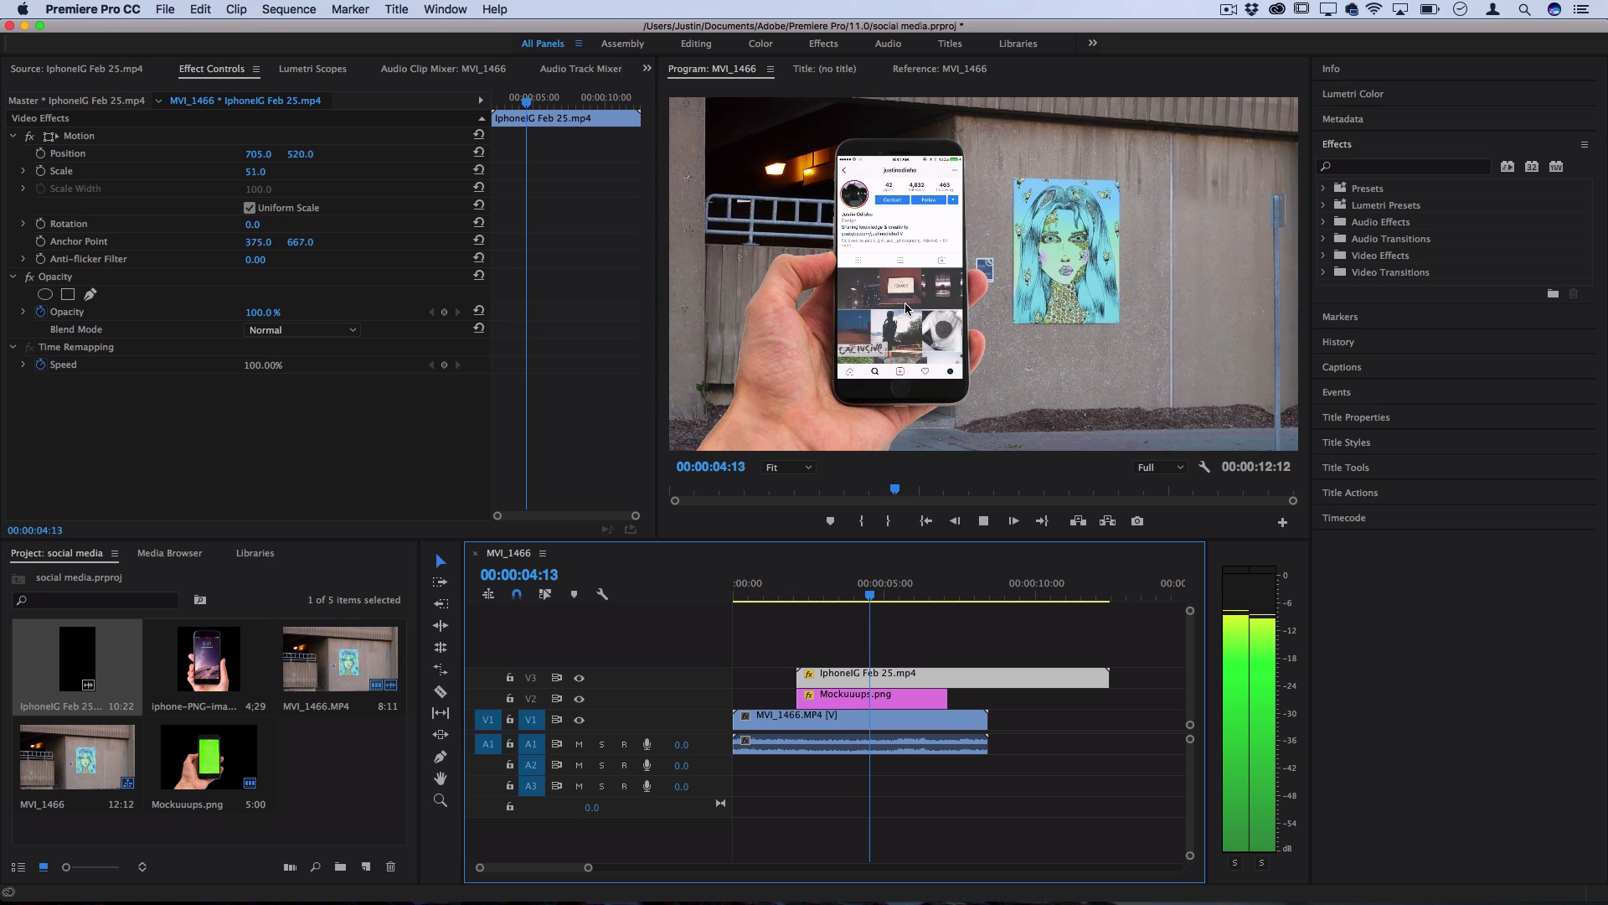
left_click_drag(947, 699, 995, 699)
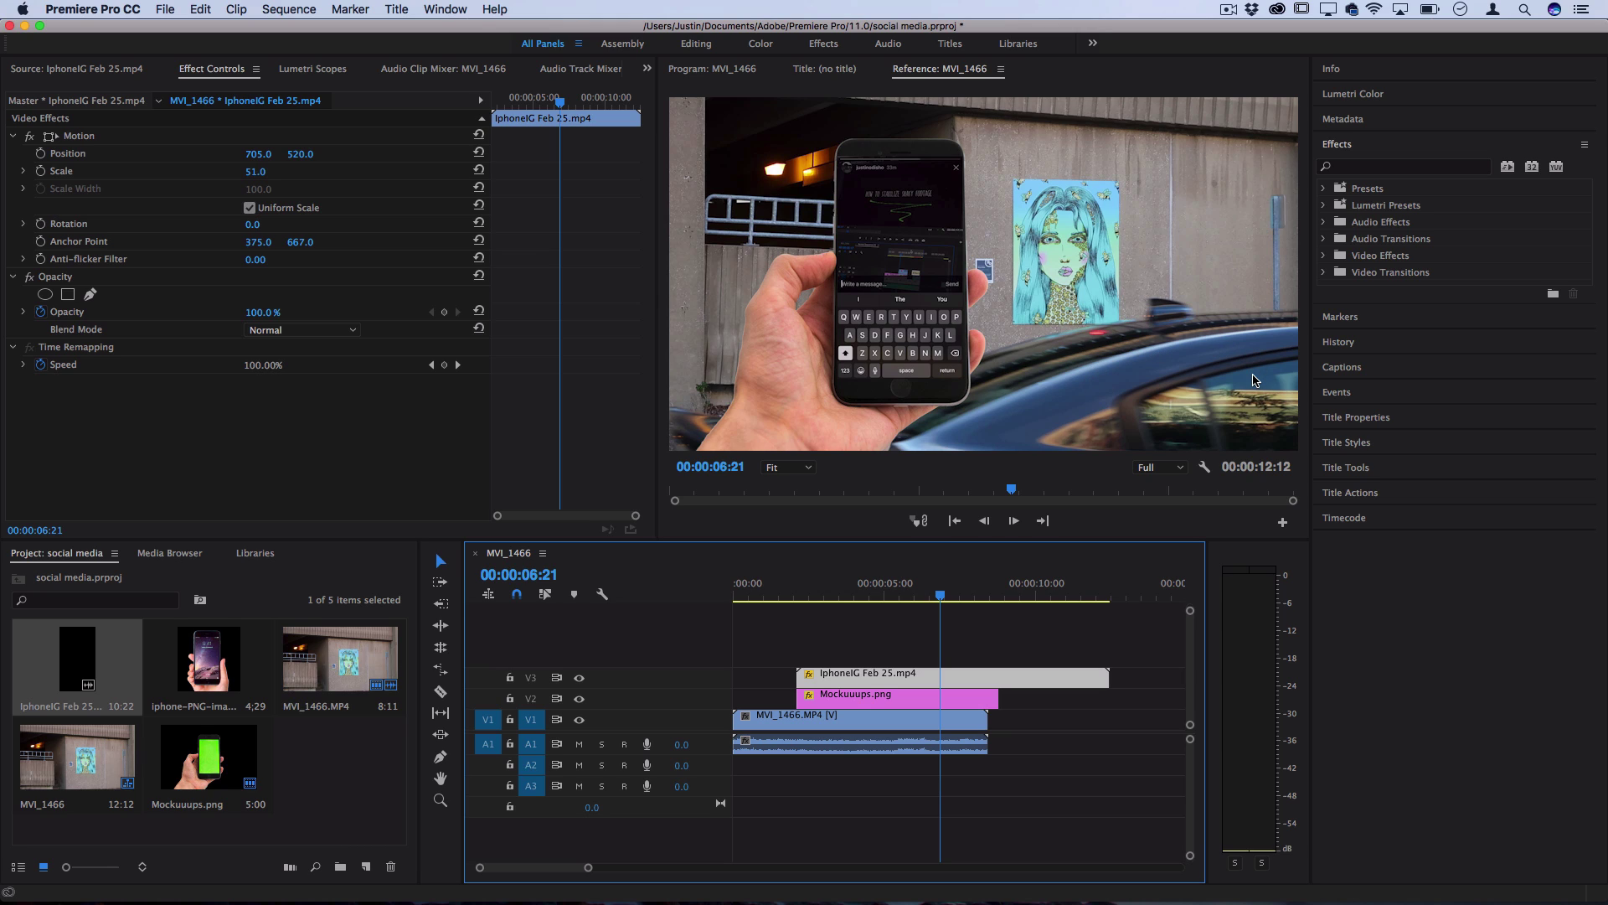
Step: Add Lower Third New.mov on V4, move it to the bottom-right corner, and play it back
left_click_drag(368, 763, 804, 657)
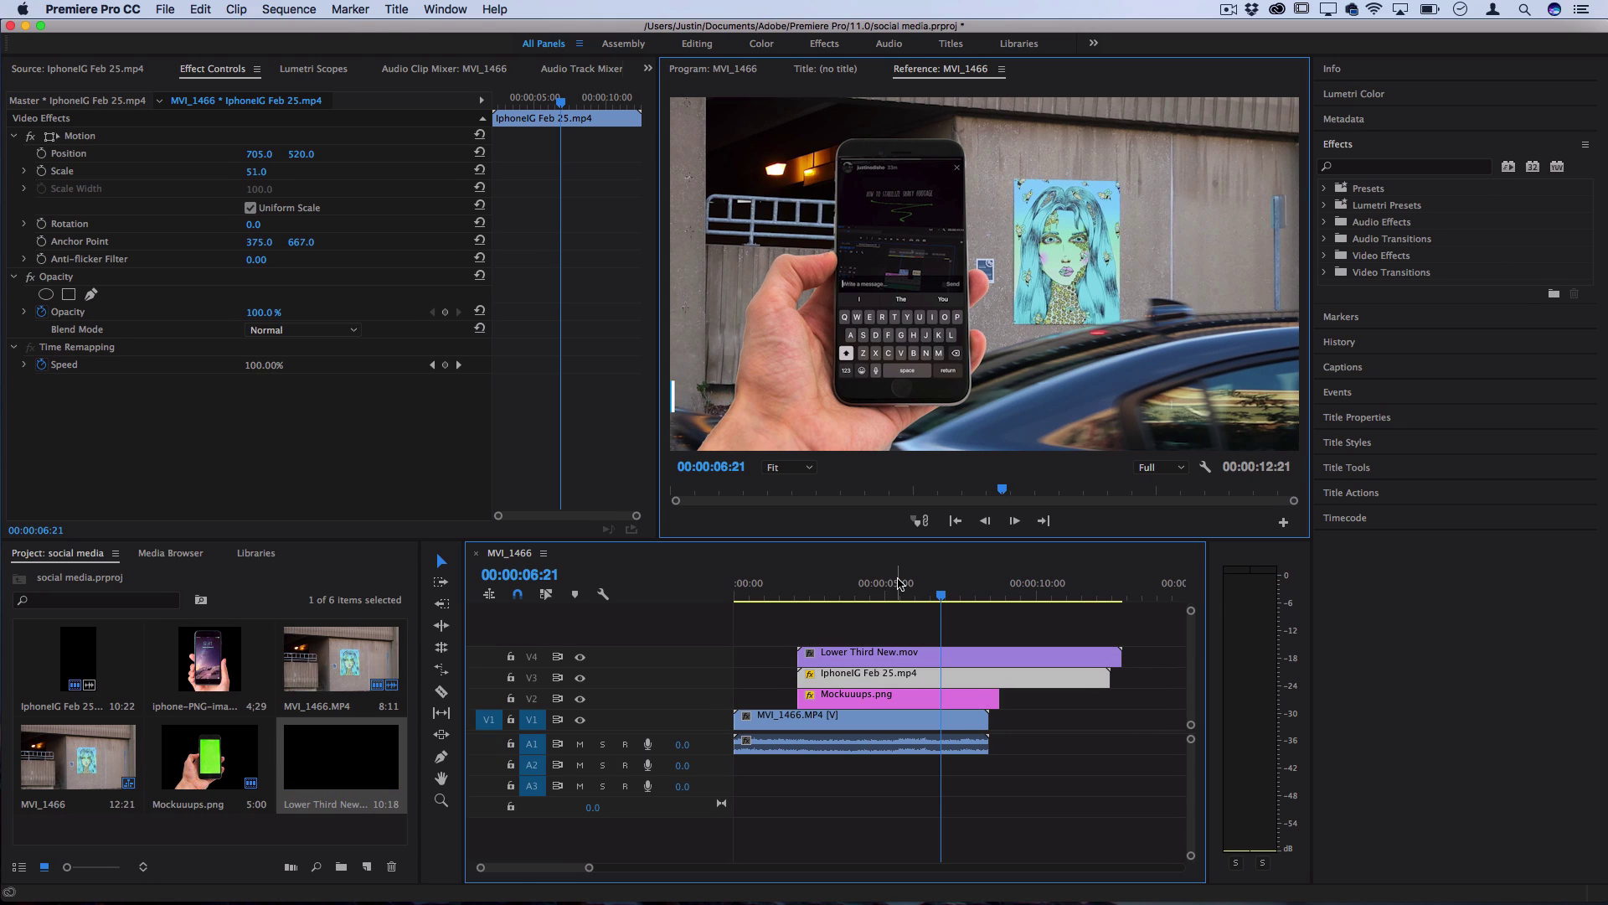
left_click(857, 596)
left_click(808, 400)
left_click_drag(809, 400, 1140, 396)
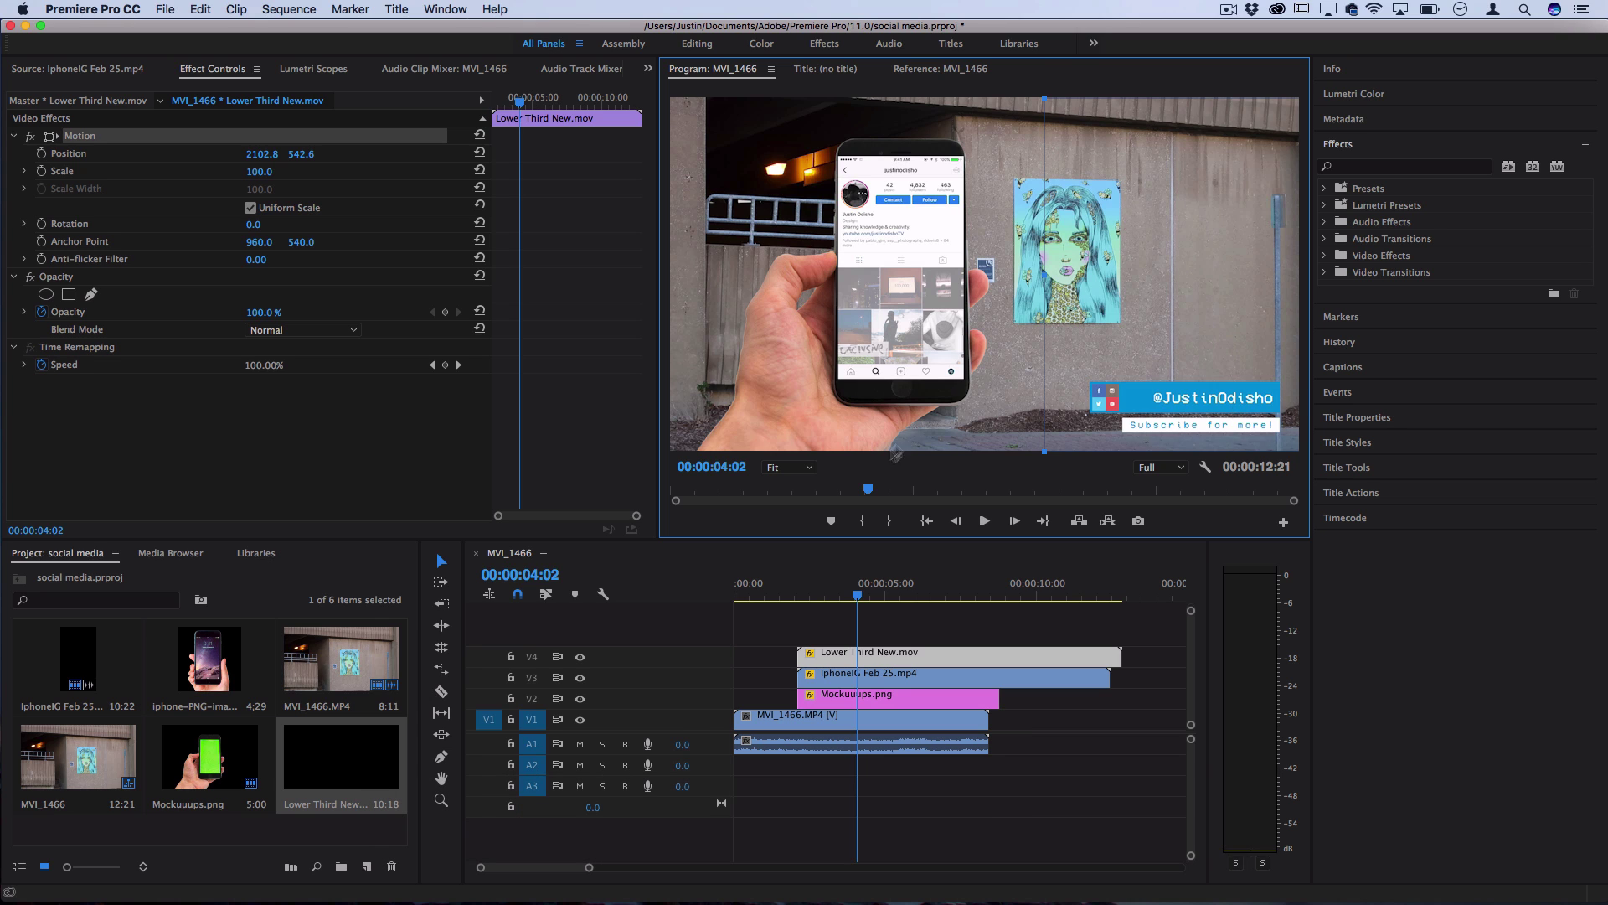
left_click(808, 600)
key("space")
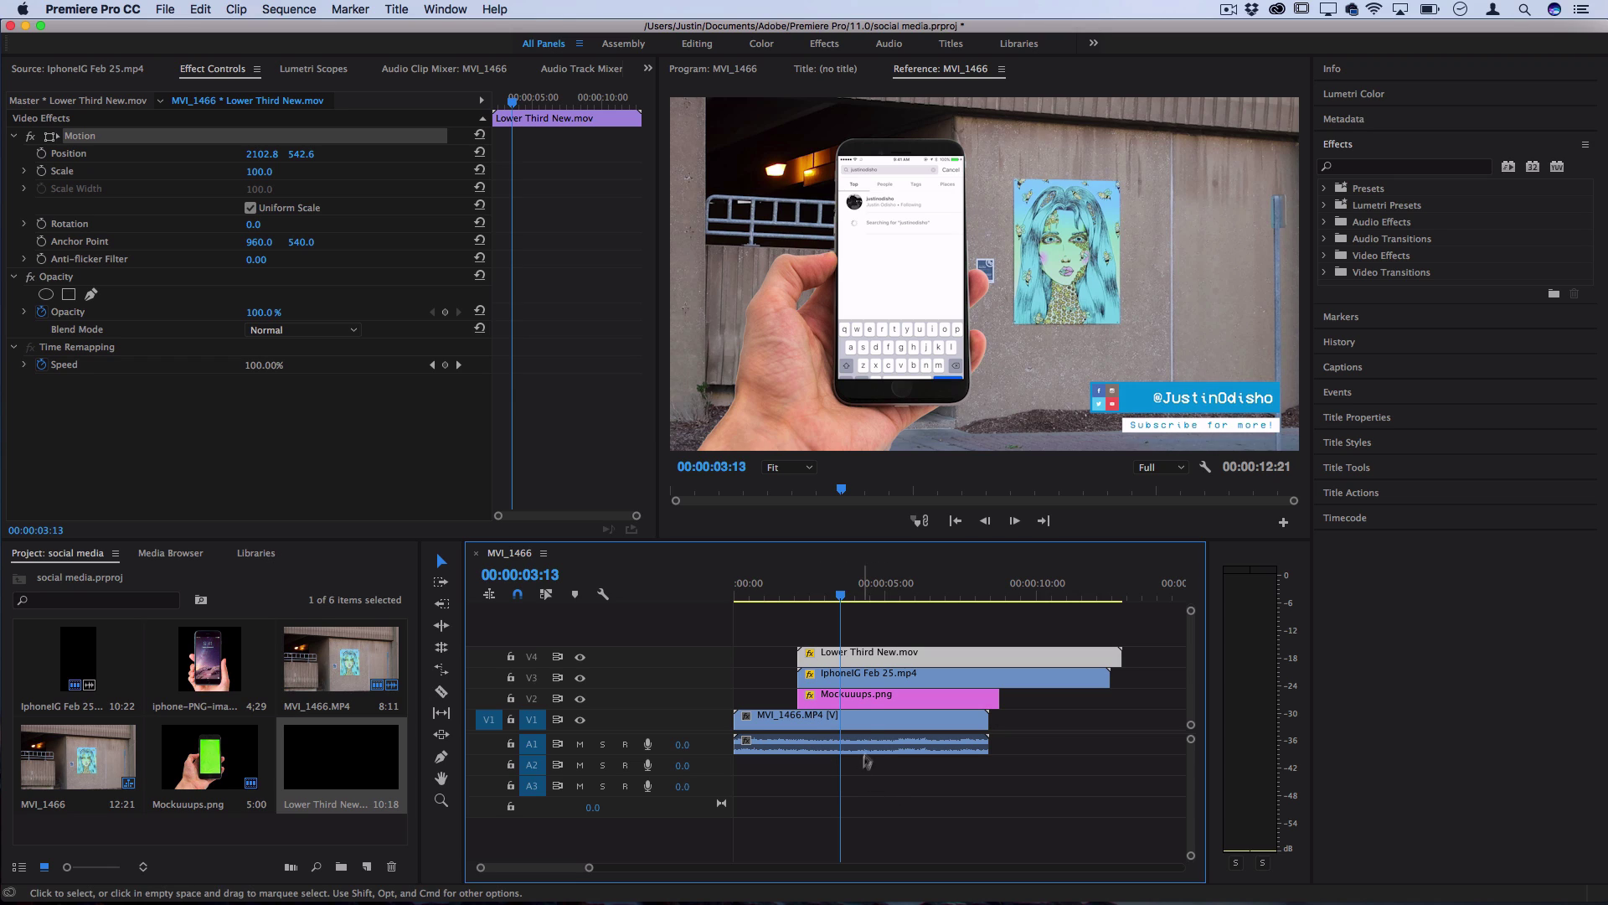
Step: Lower the MVI_1466 background clip's opacity to 34%
left_click(872, 720)
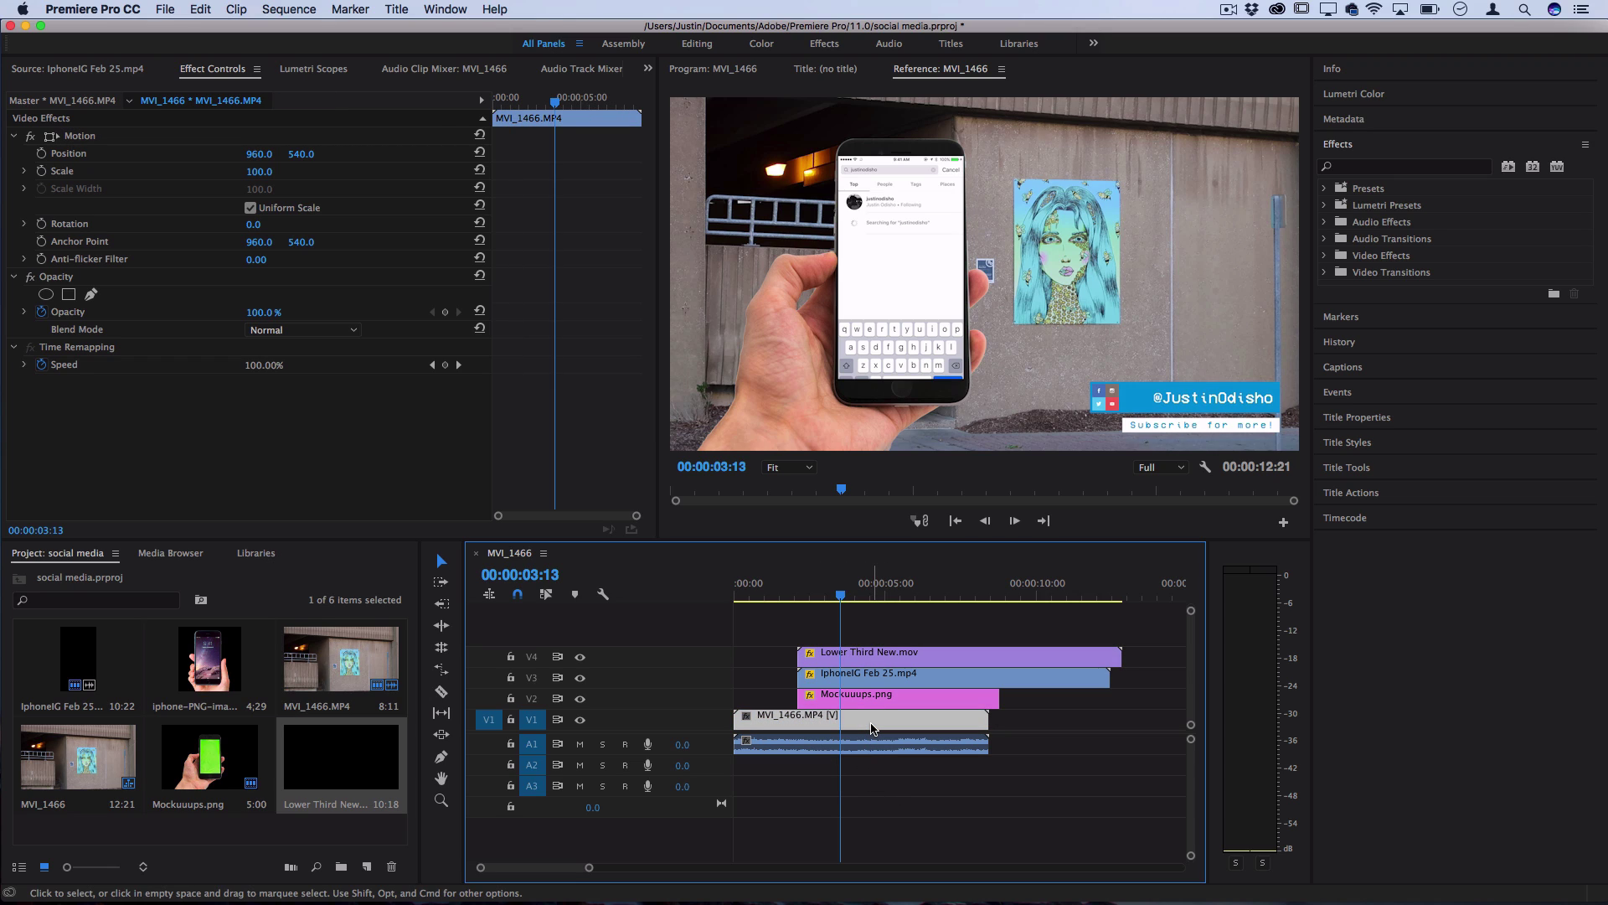
key("Up")
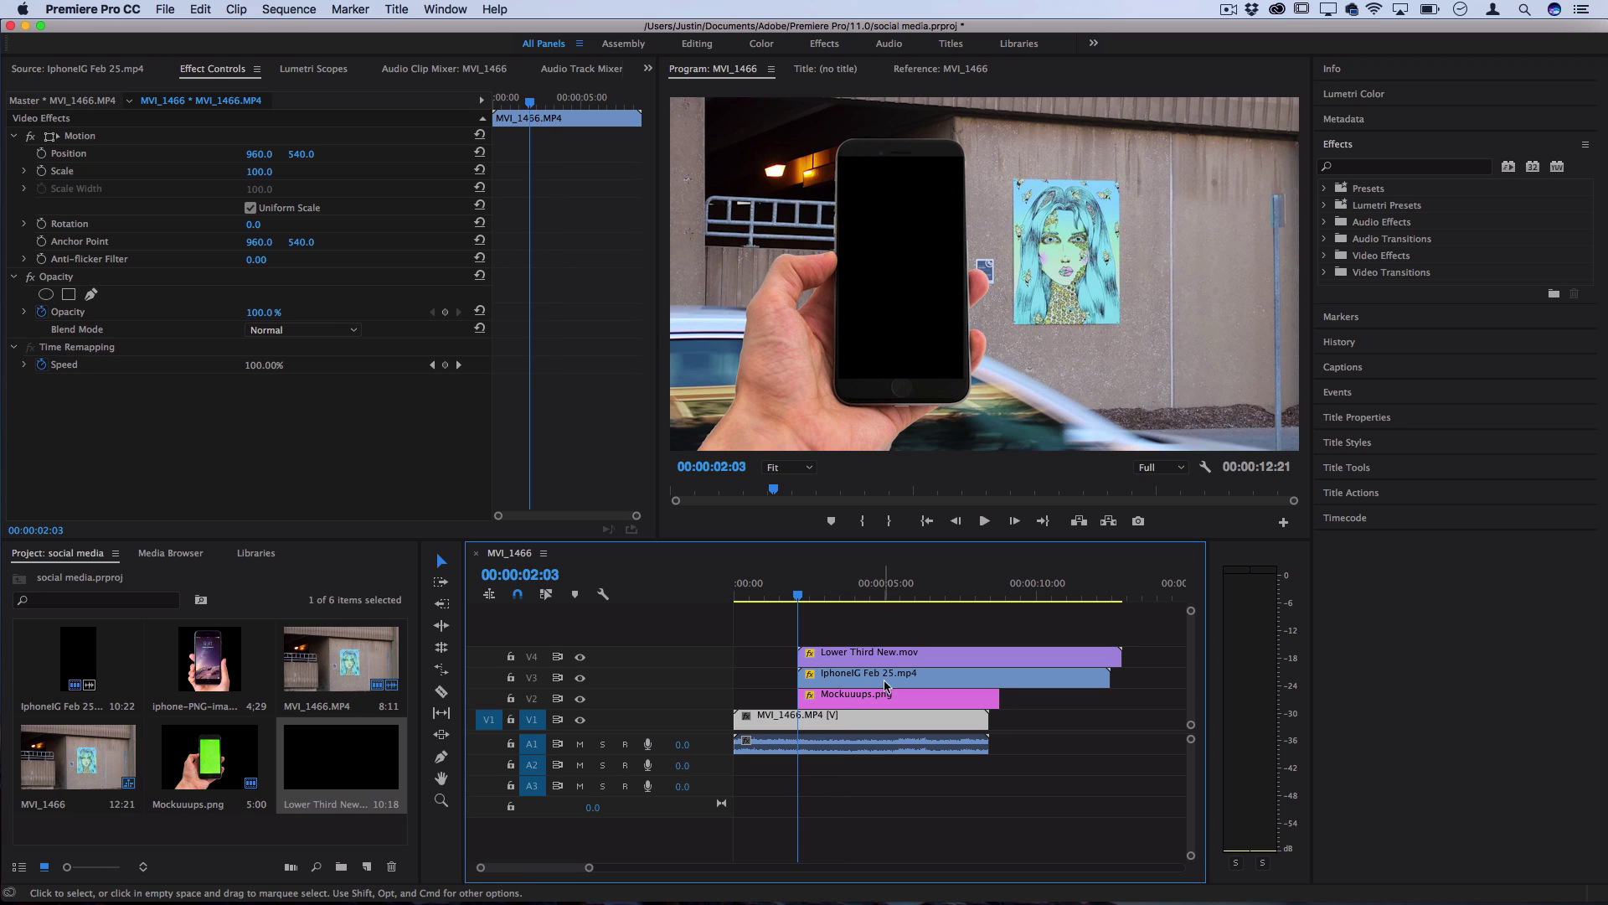
key("space")
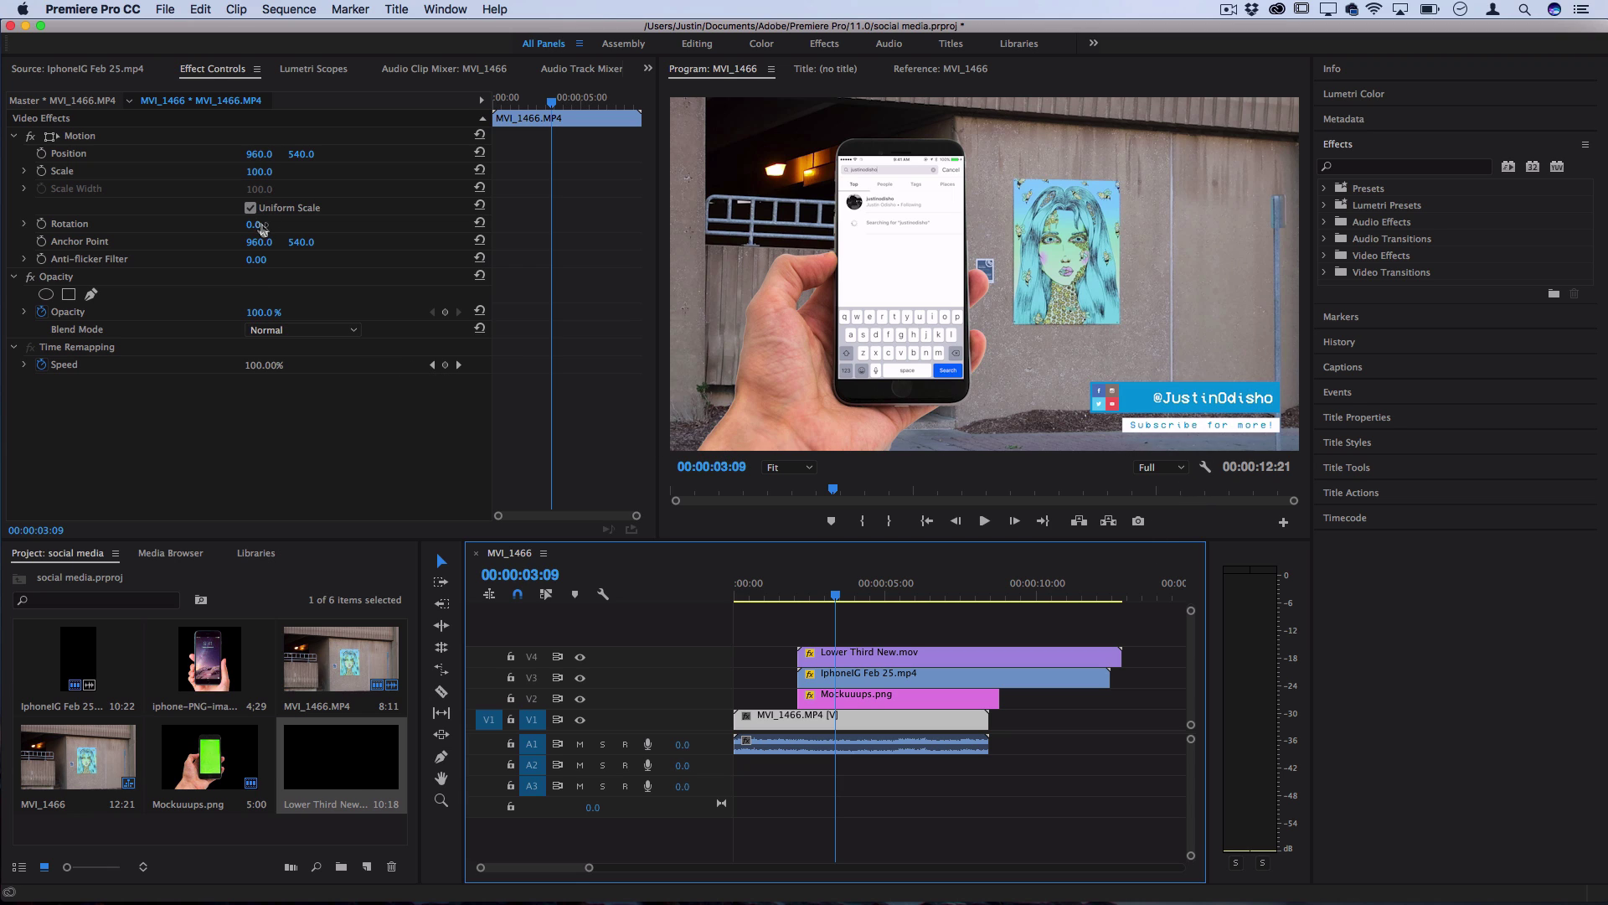
left_click_drag(256, 321, 201, 321)
Step: Apply a Gaussian Blur effect to the MVI_1466 background clip
left_click(1372, 167)
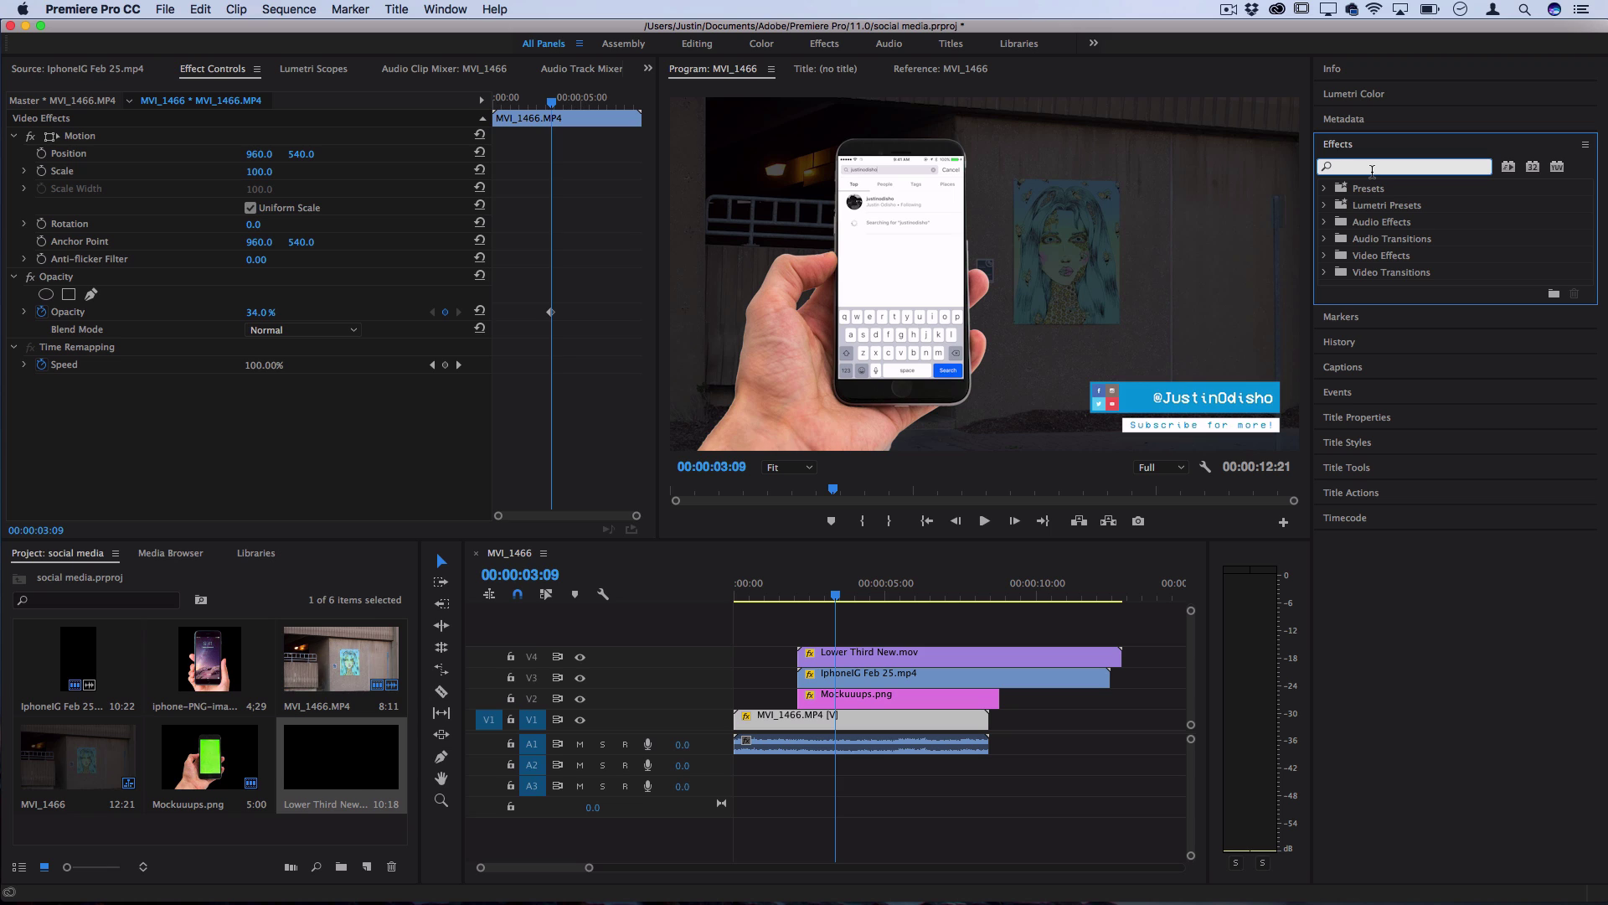
type("guas")
key("BackSpace")
key("BackSpace")
type("aussian")
left_click_drag(1401, 338, 871, 719)
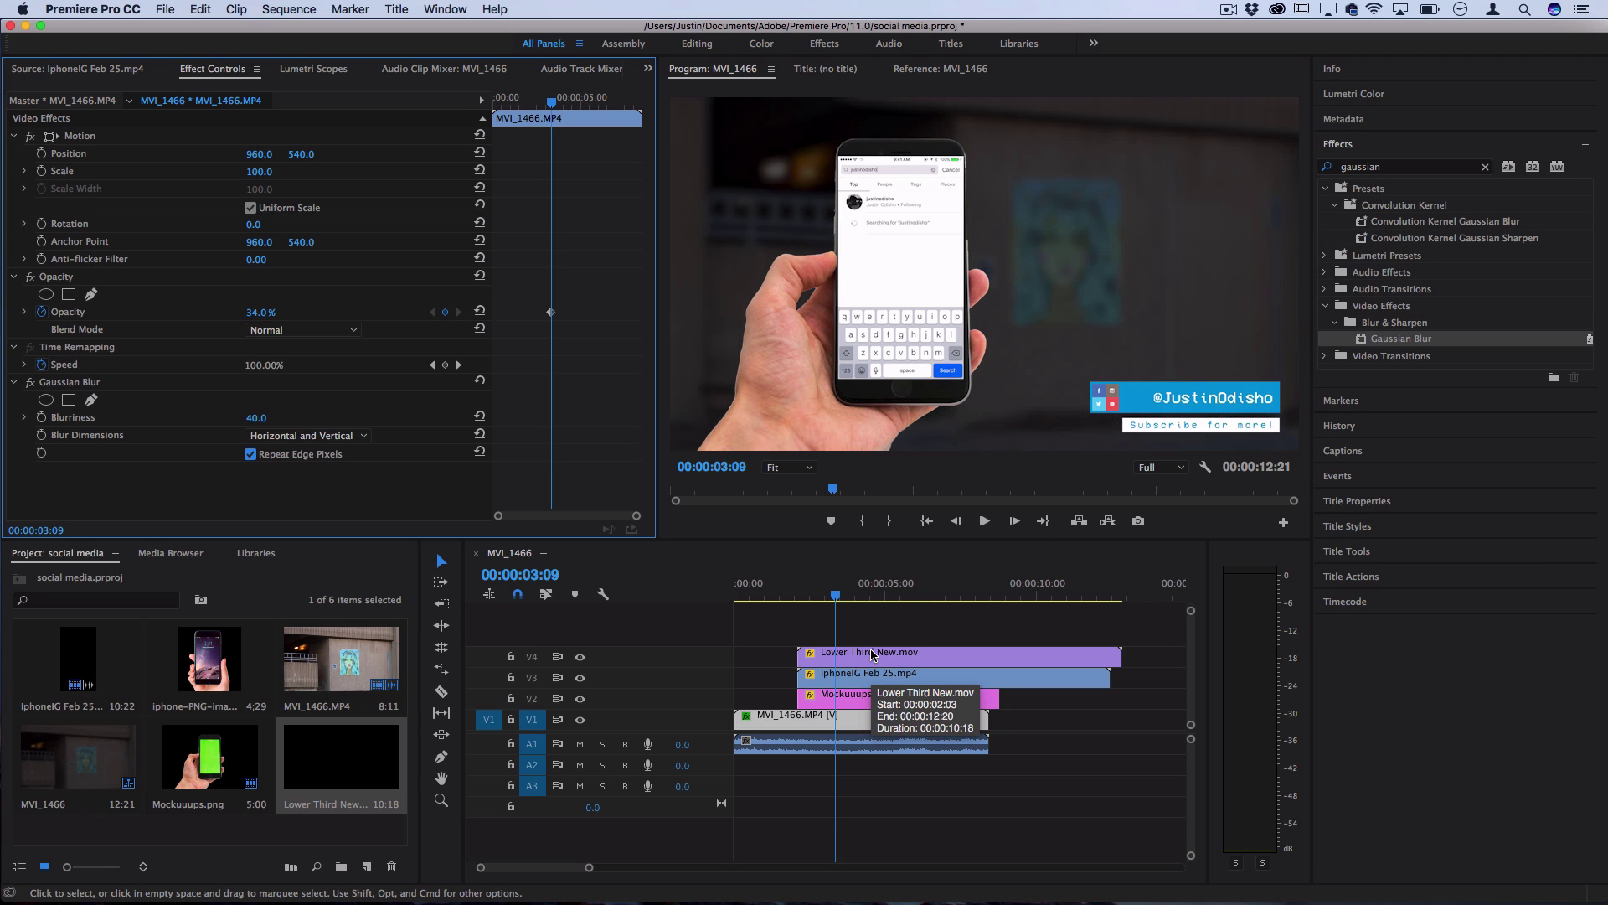
Step: Razor-cut the background clip at 00:00:02:03, where the phone overlays begin
left_click(797, 587)
key("c")
left_click(798, 719)
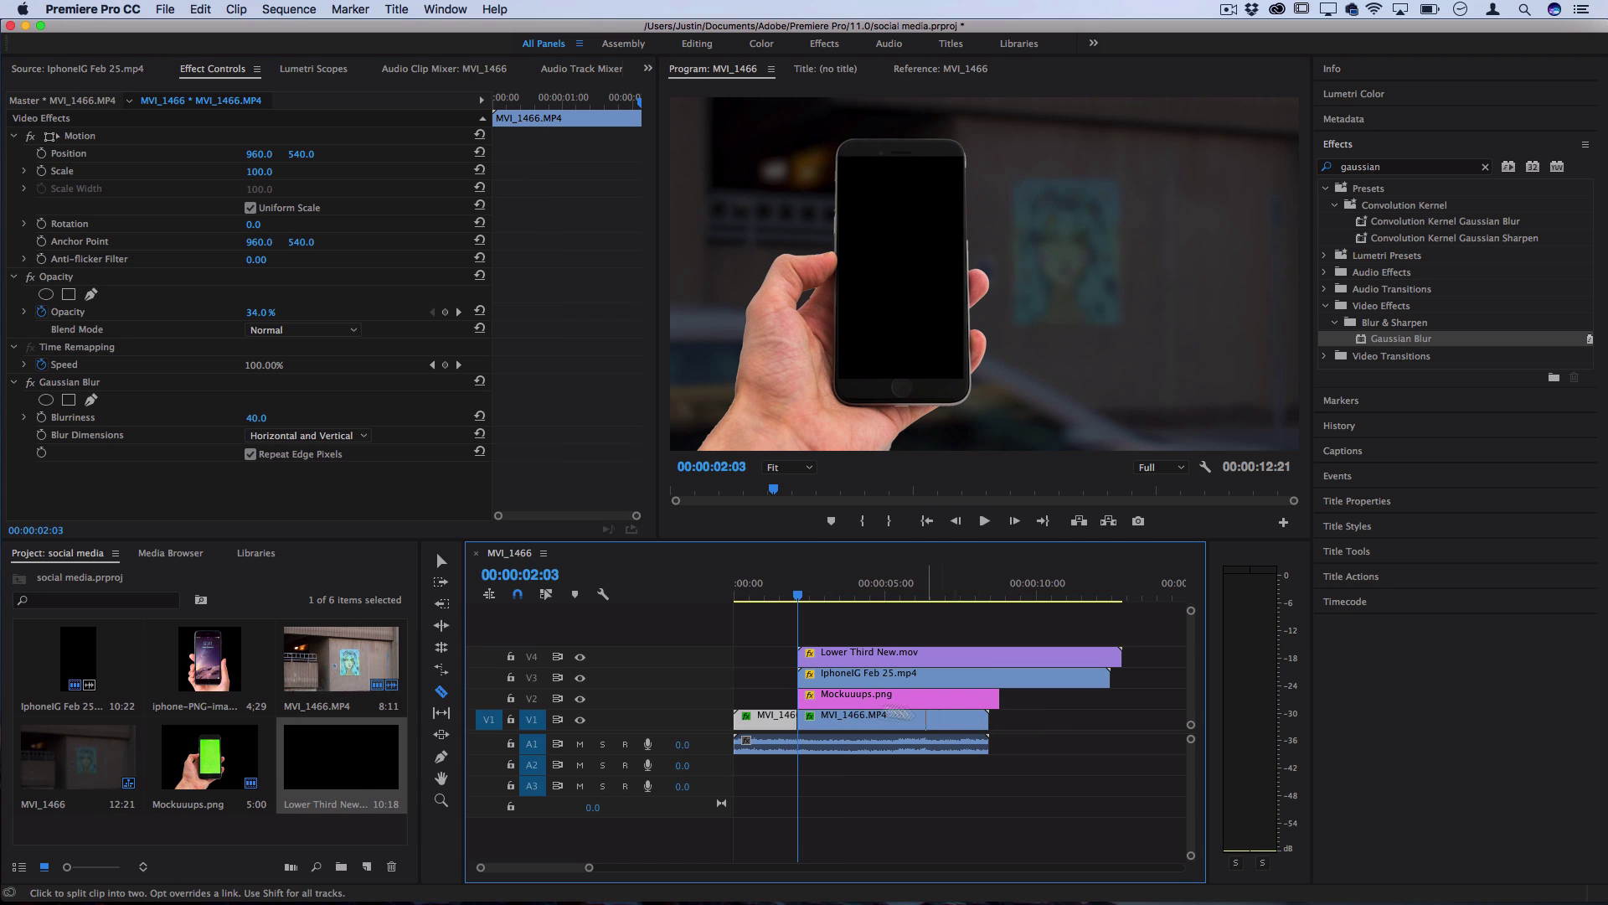
key("v")
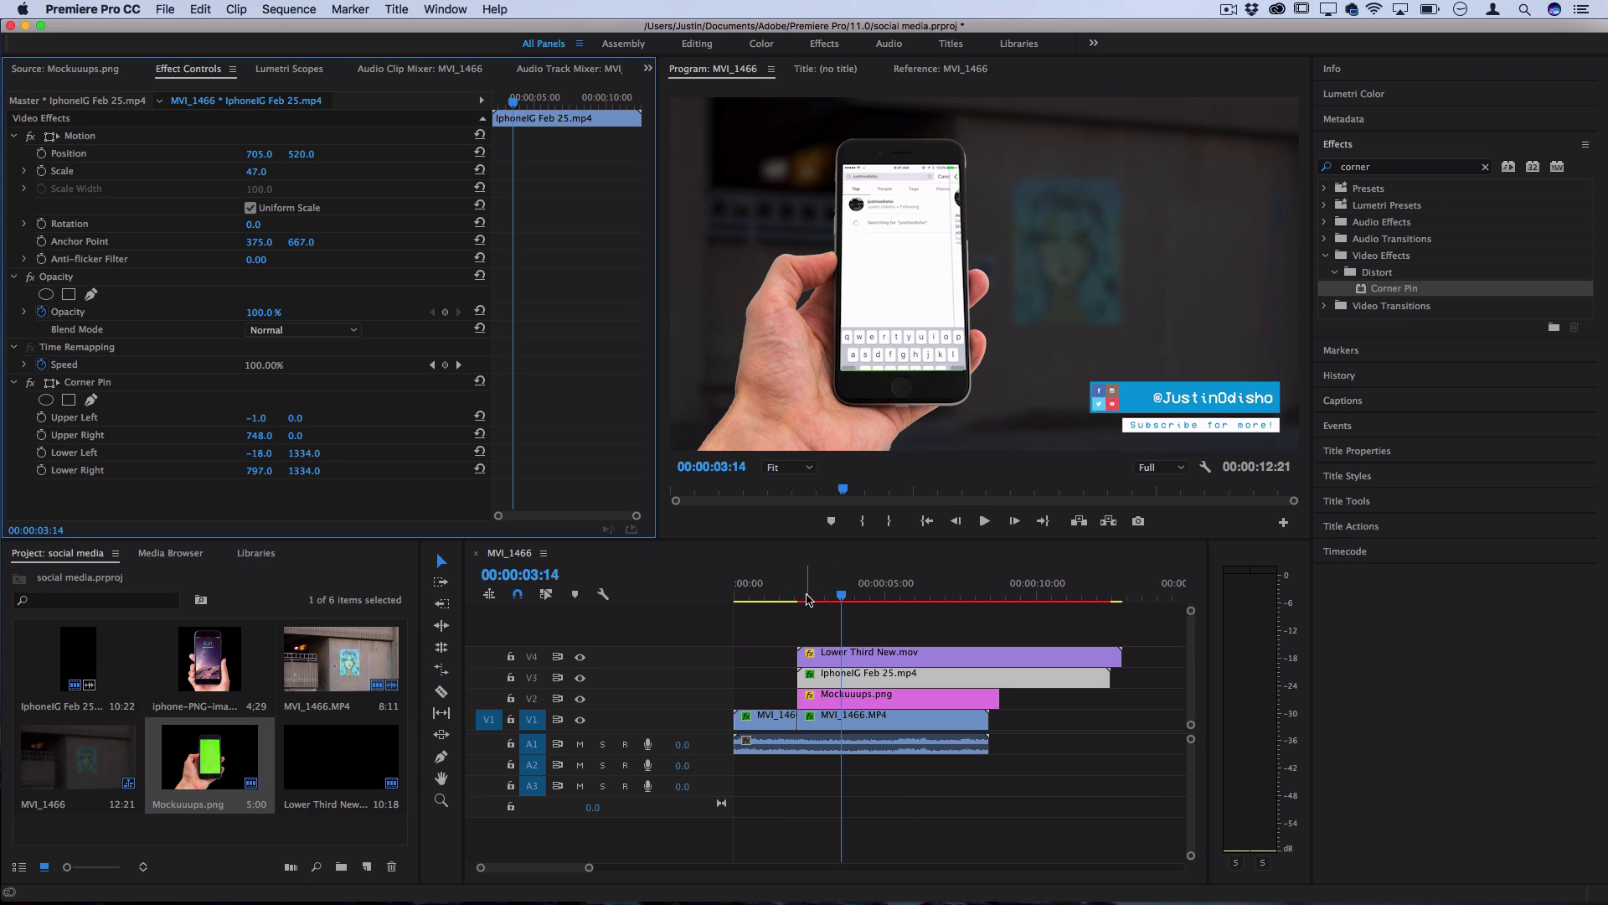
Step: Check the fitted recording, then nest the V2–V4 overlay clips into Nested Sequence 01
left_click(806, 598)
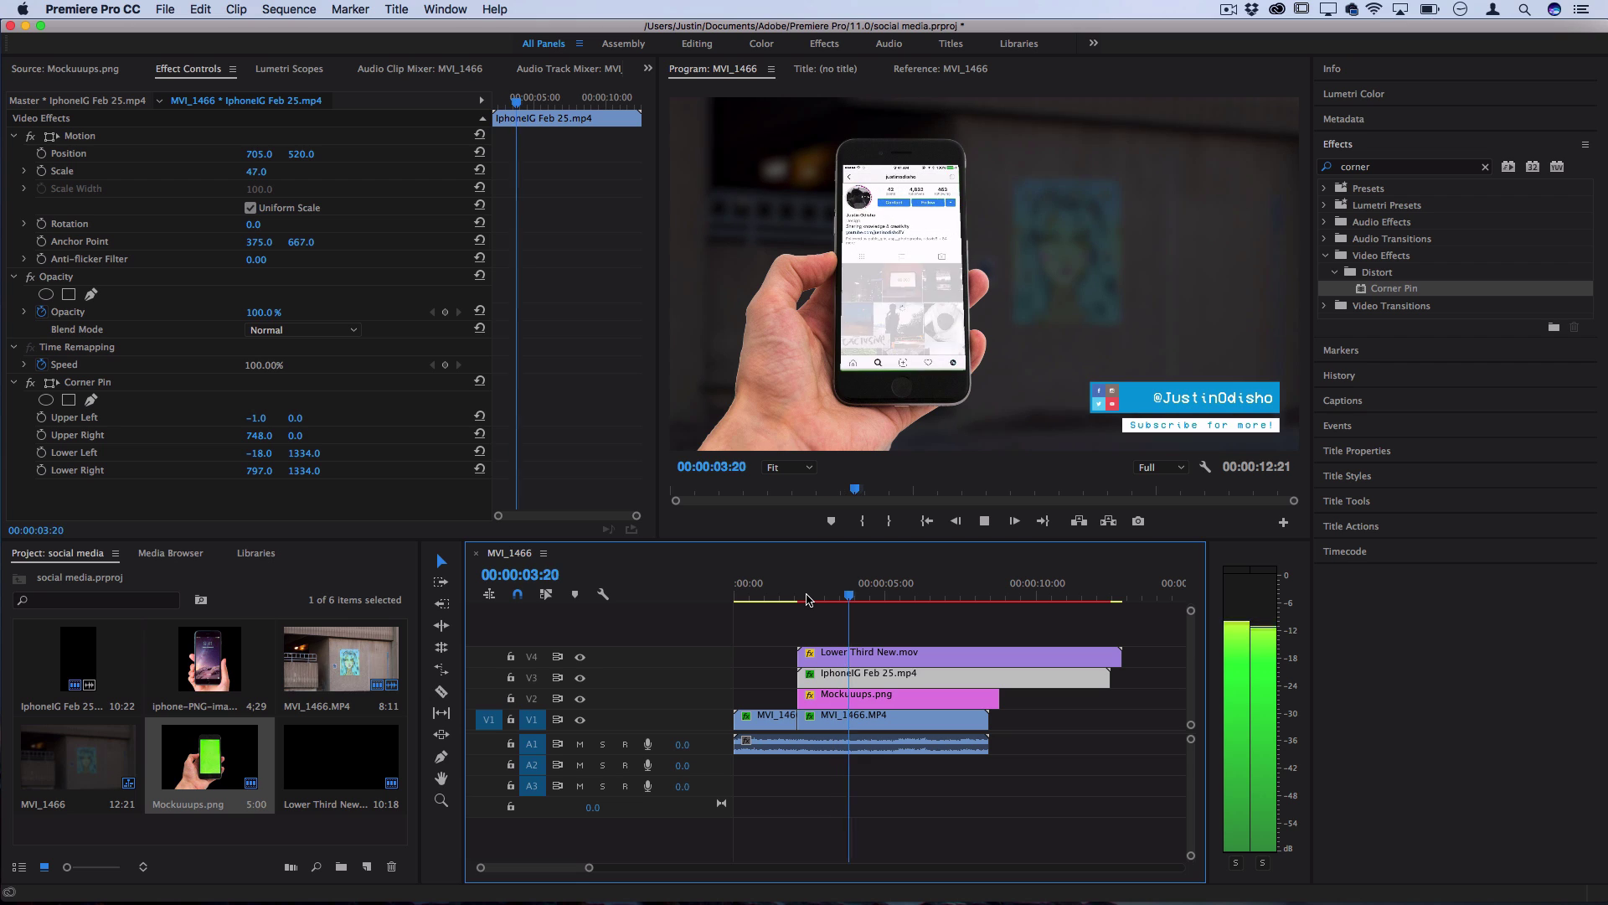
key("space")
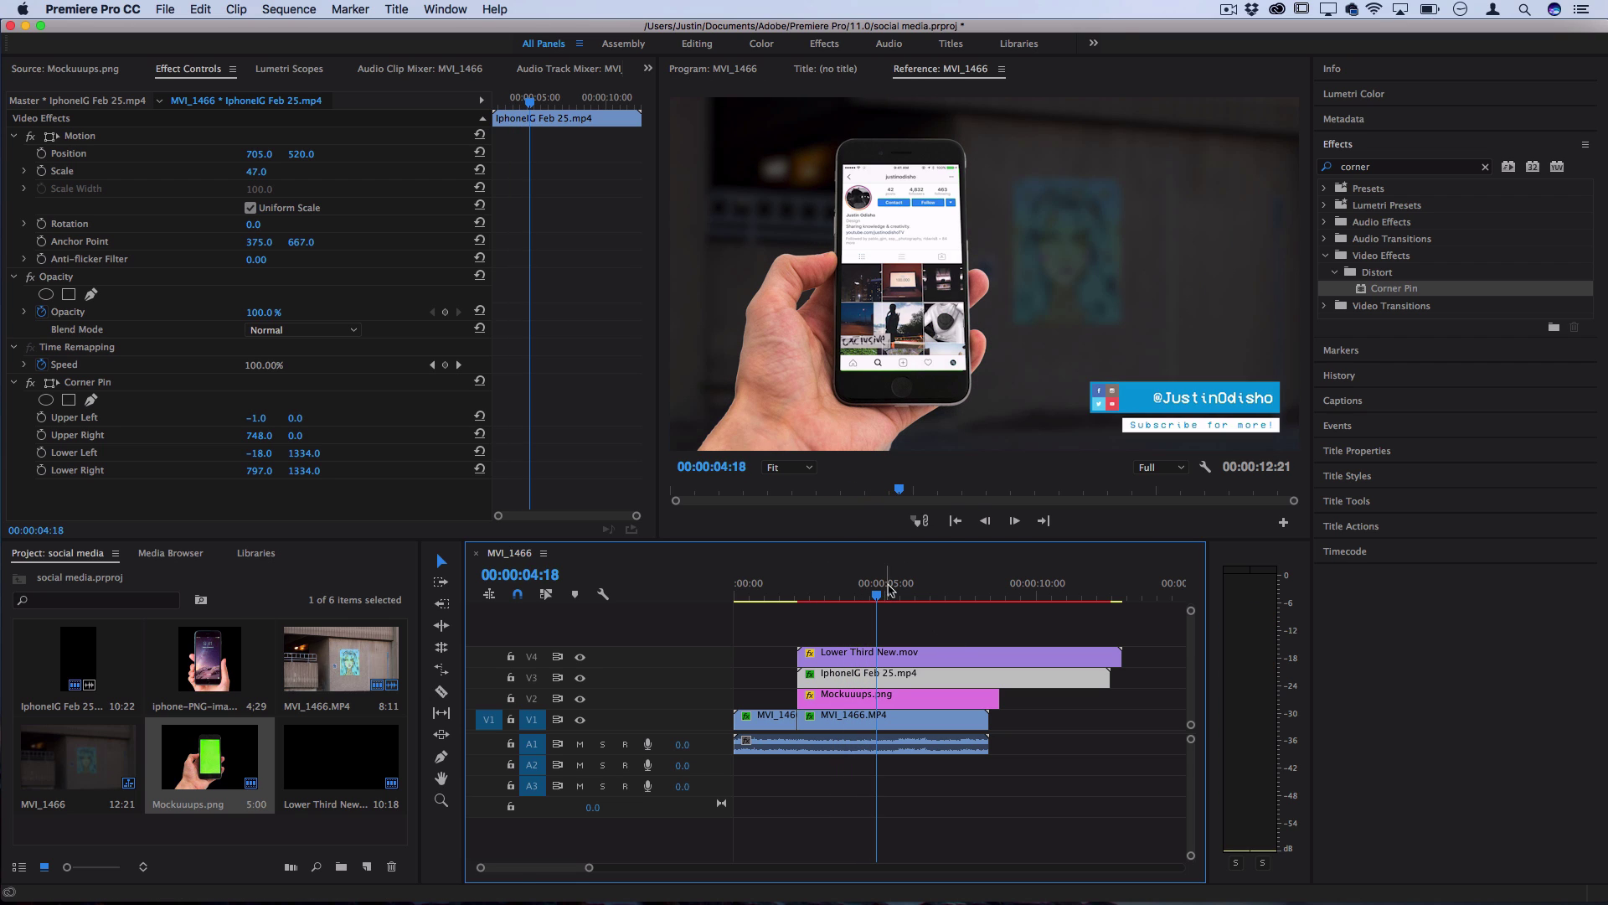
left_click_drag(952, 621, 842, 704)
right_click(836, 676)
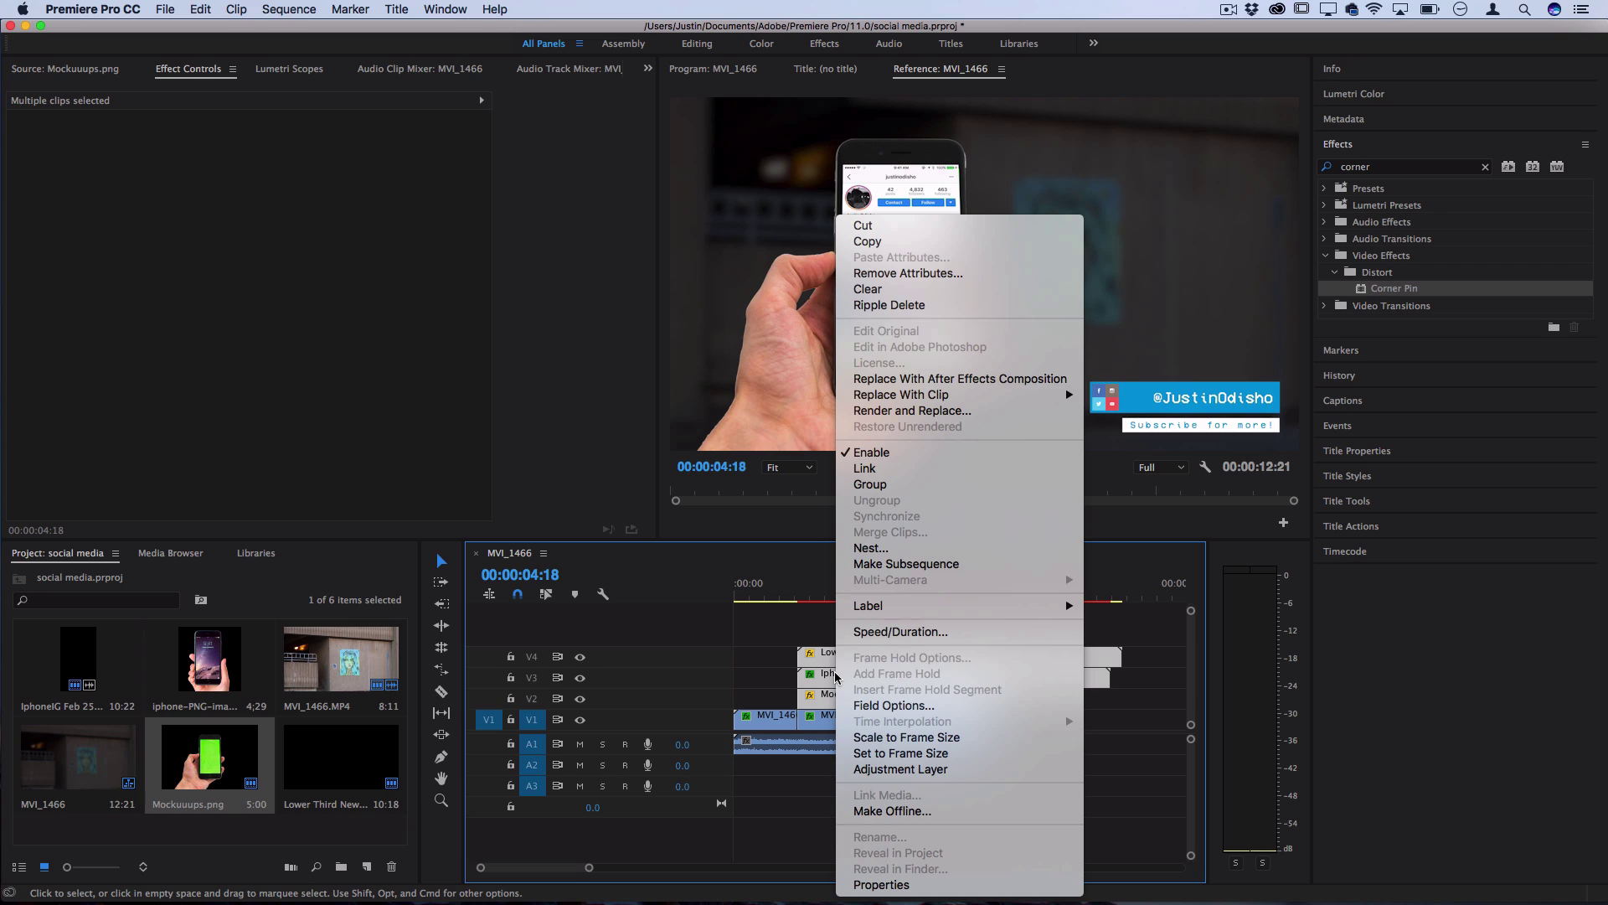
left_click(878, 548)
left_click(844, 484)
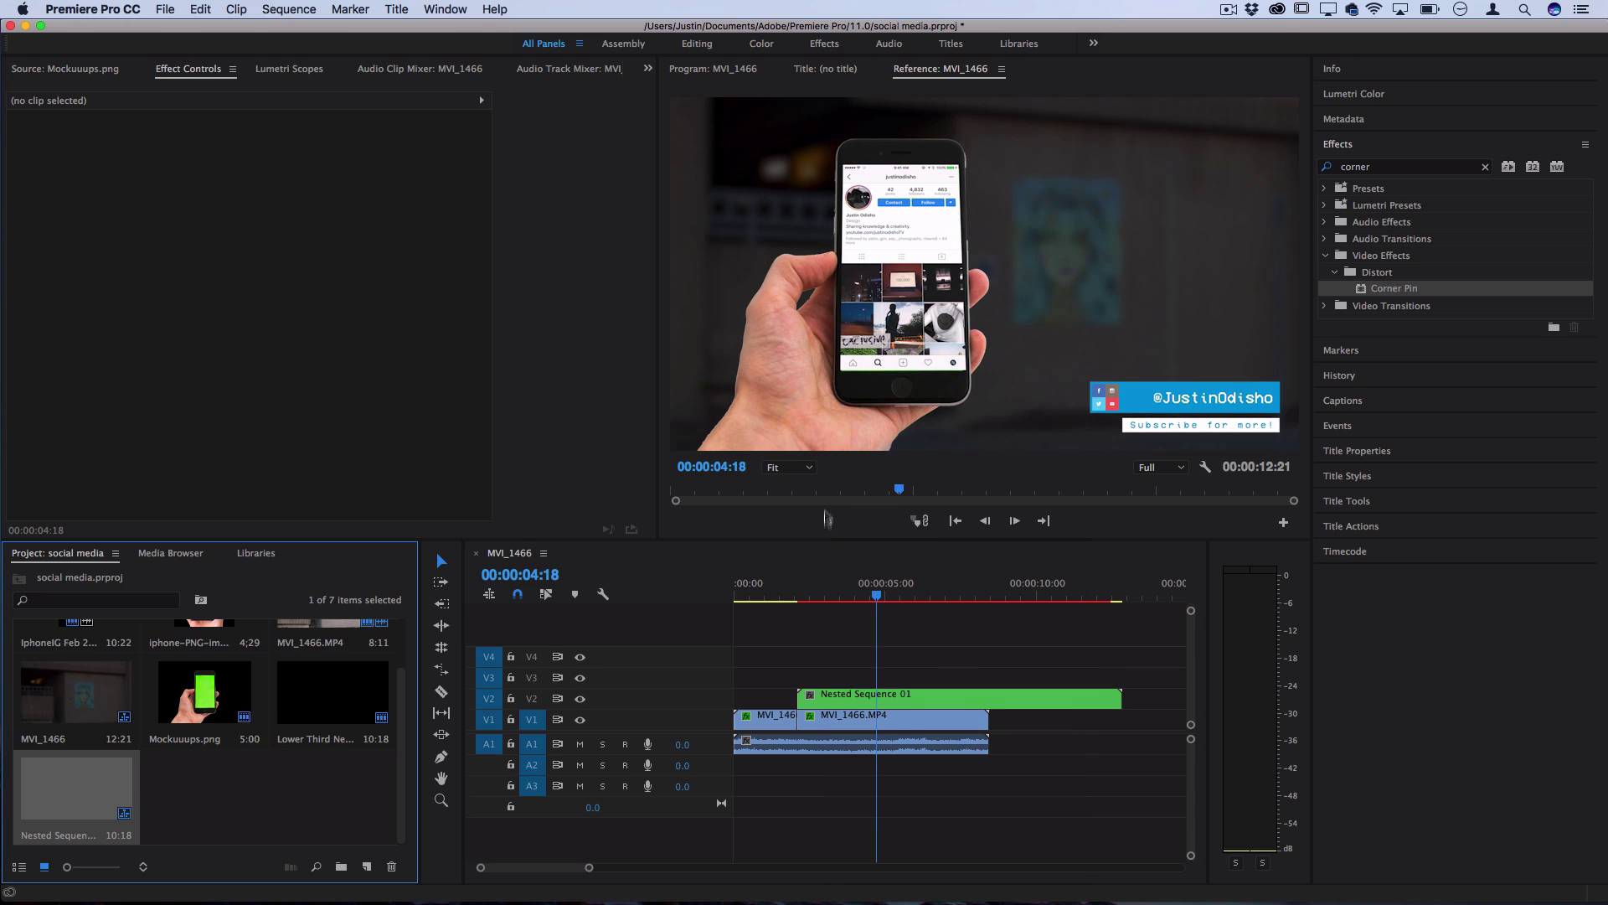
left_click(842, 704)
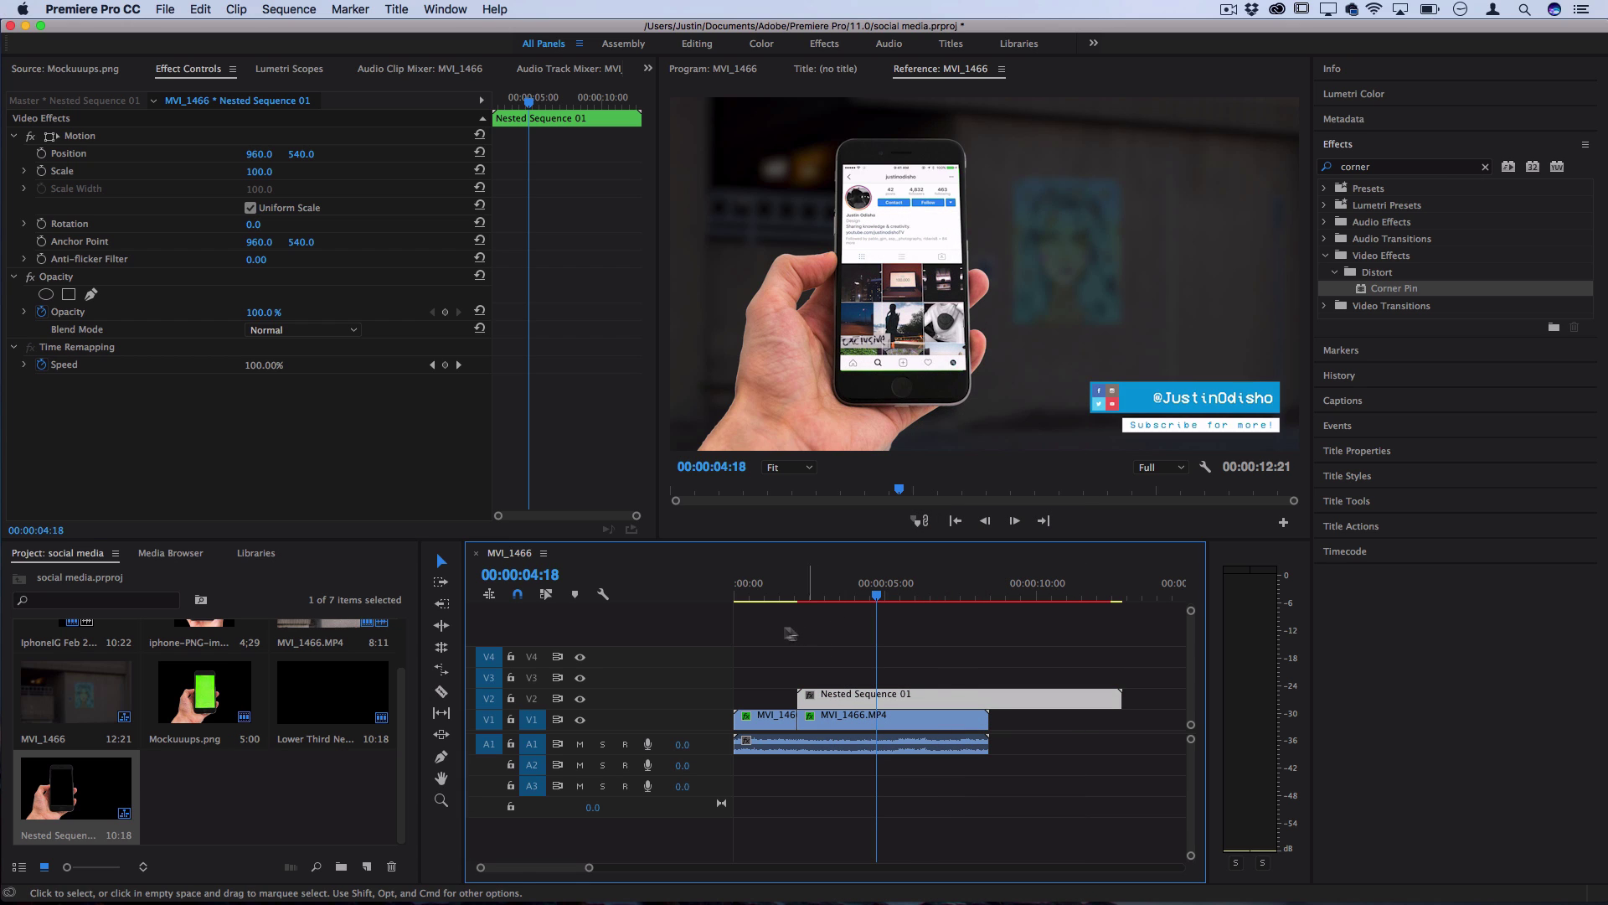